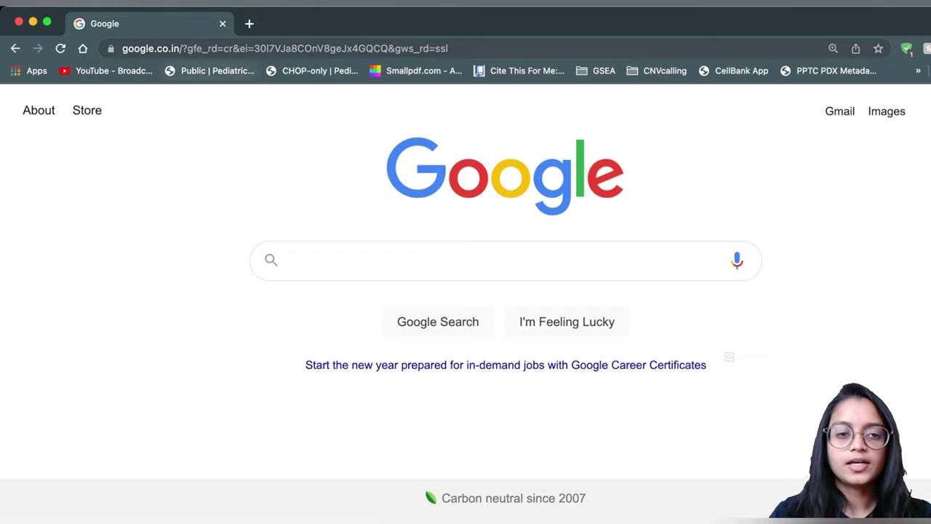
Search the web for 'ncbi geo' and open the Gene Expression Omnibus home page
key(super+l)
text(ncbi geo)
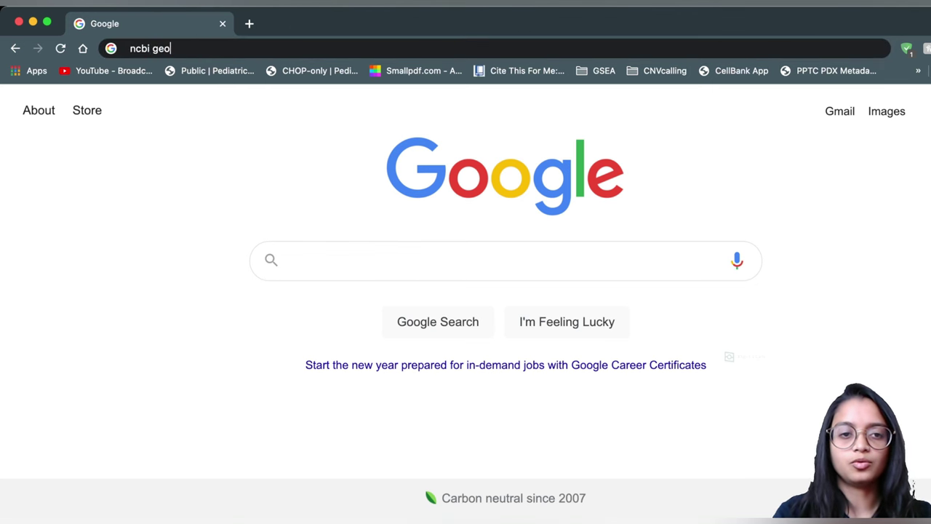
key(Return)
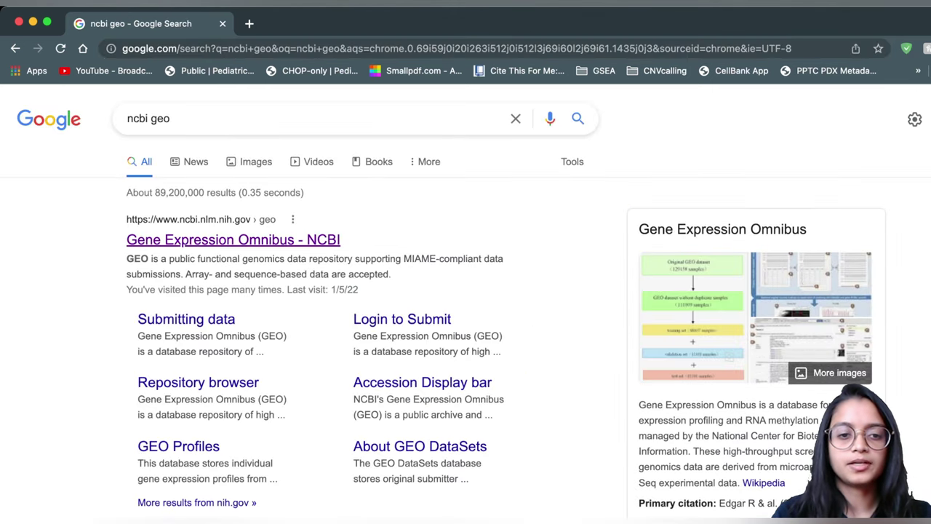
click(232, 240)
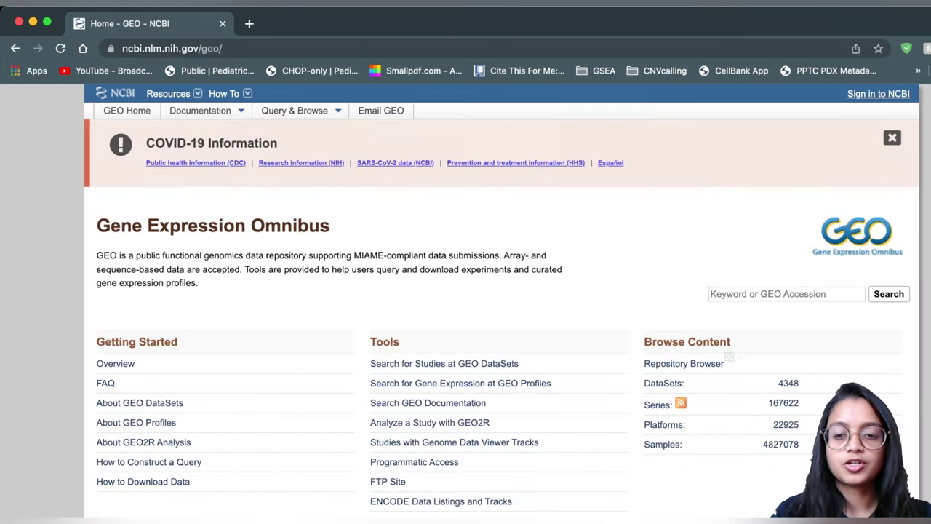
Look up series GSE183947 in the GEO accession search box
click(786, 294)
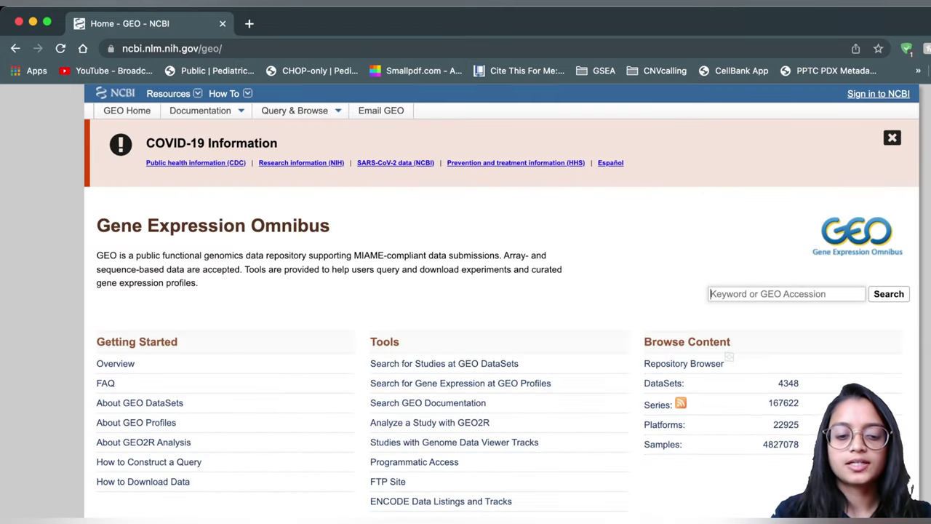
text(GSE)
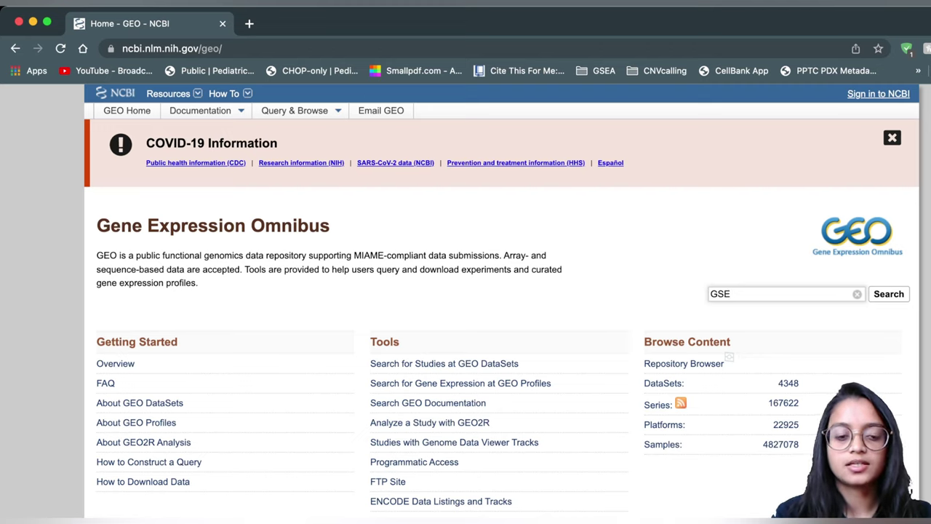
text(1)
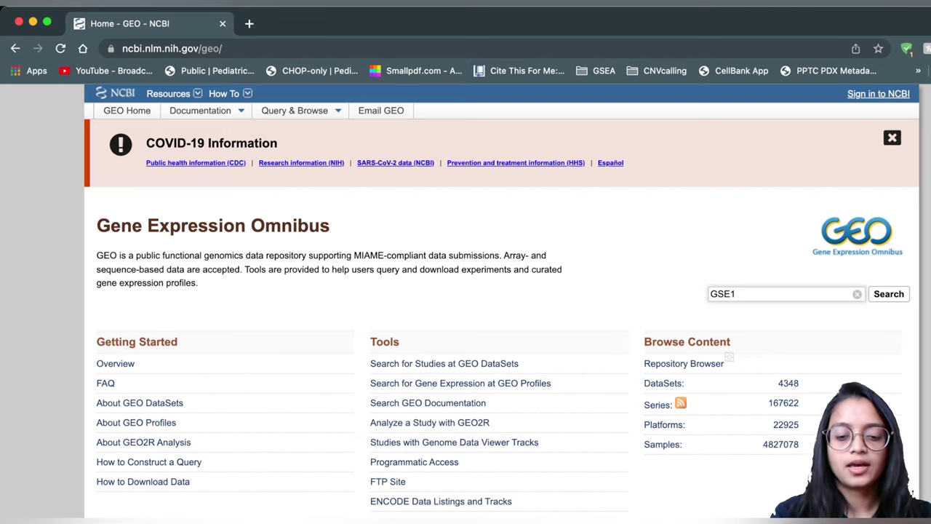
text(839)
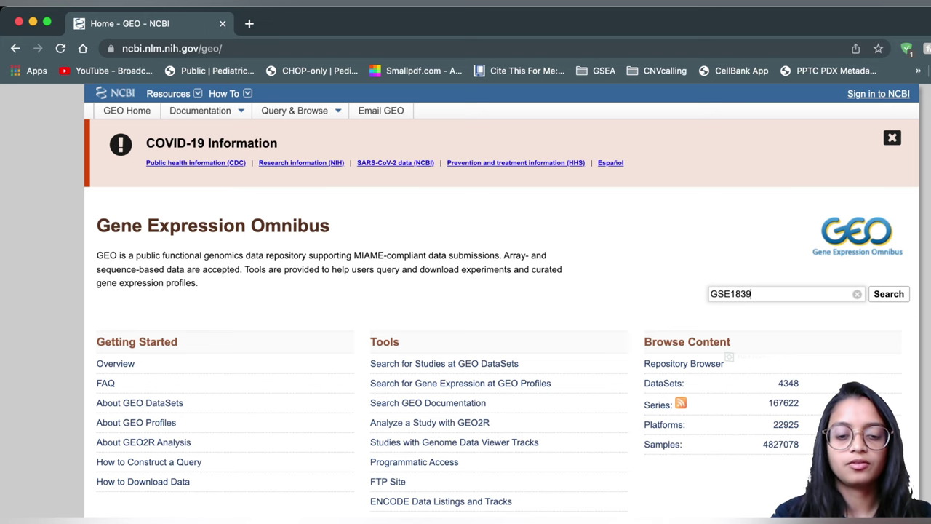
text(47)
key(Return)
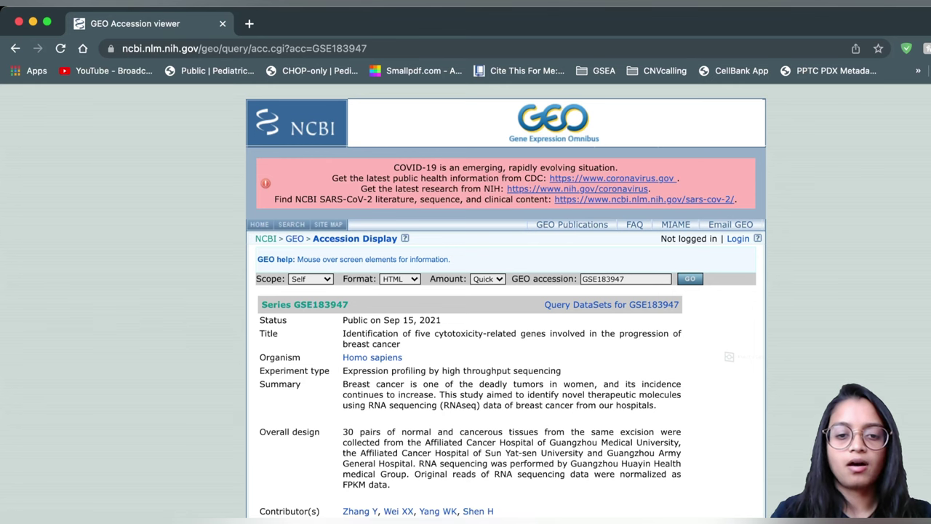
Scroll down the GSE183947 record and open its SRA Run Selector for BioProject PRJNA762469
scroll(506, 304, down, 3)
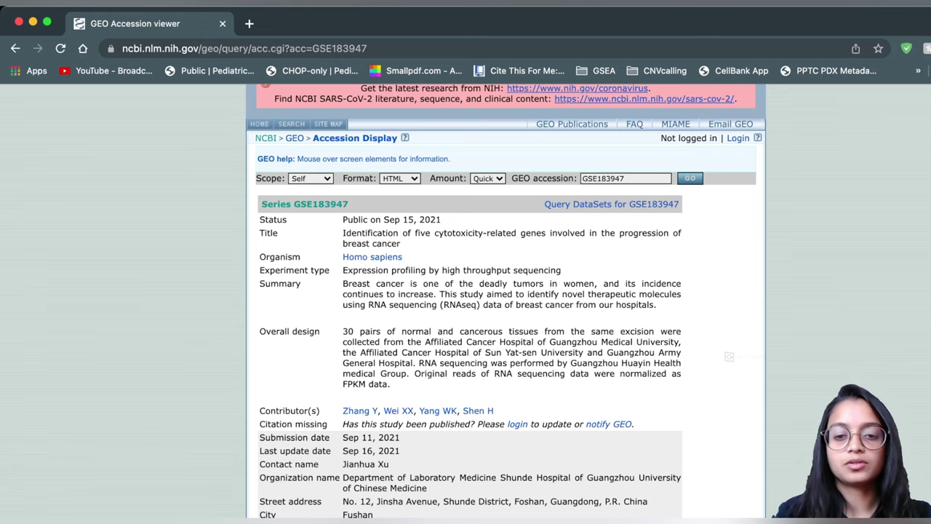
scroll(507, 303, down, 5)
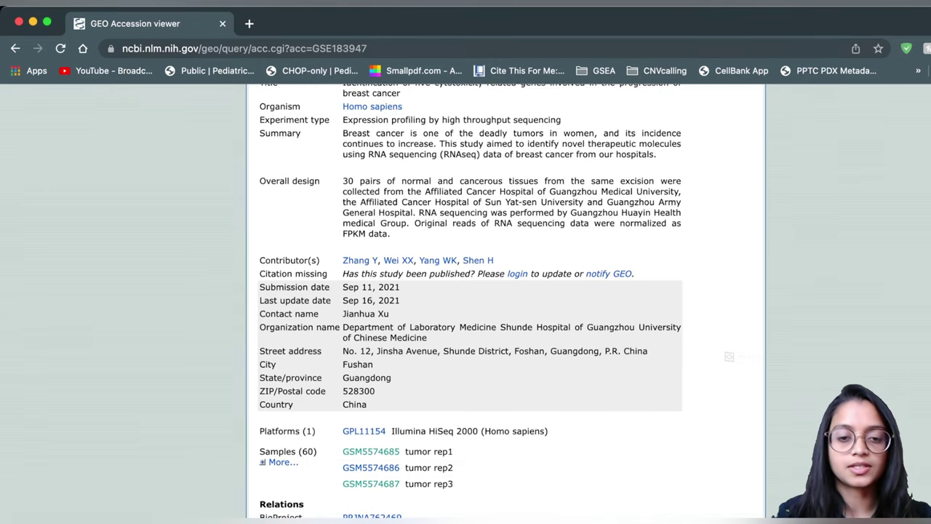
scroll(470, 304, down, 5)
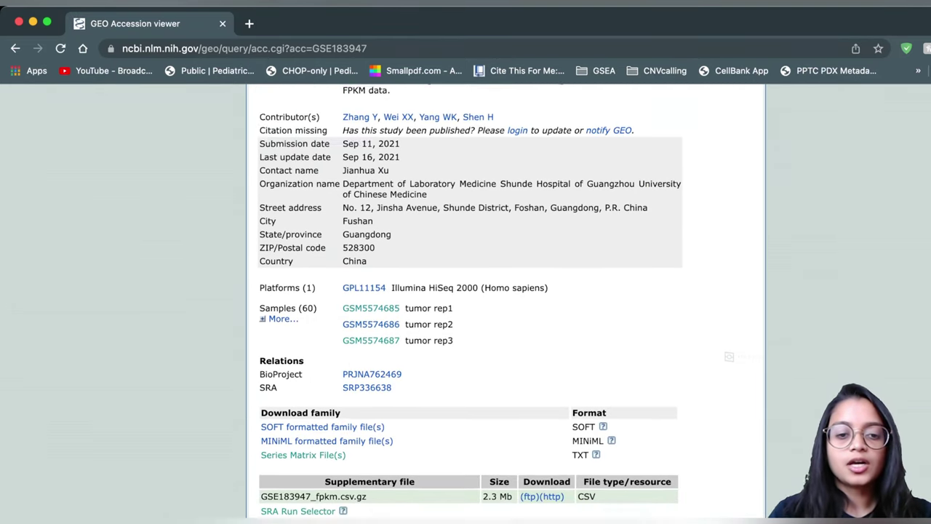
scroll(471, 304, down, 2)
scroll(495, 304, down, 1)
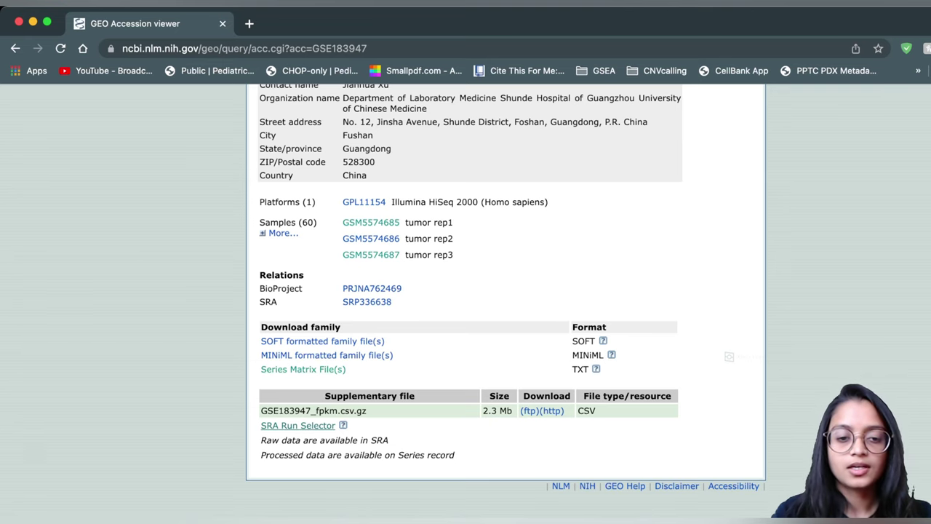
click(297, 425)
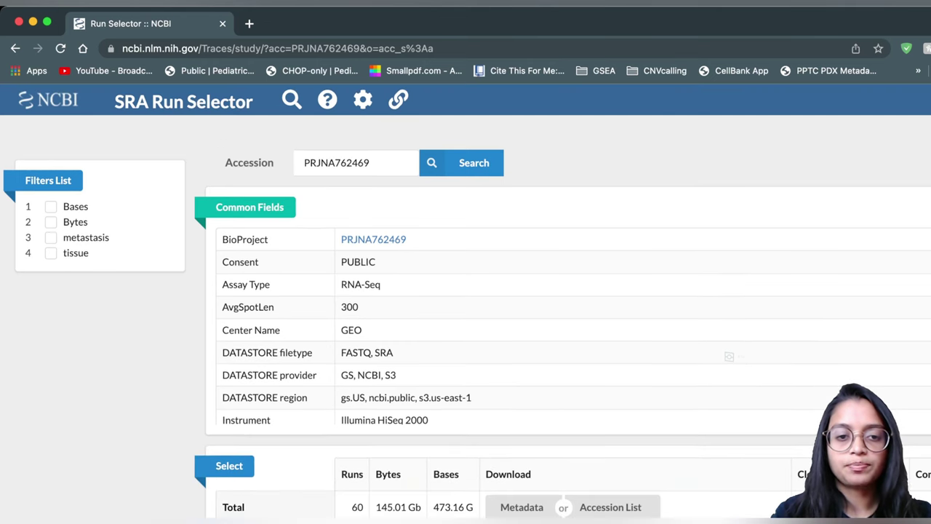
scroll(465, 321, down, 1)
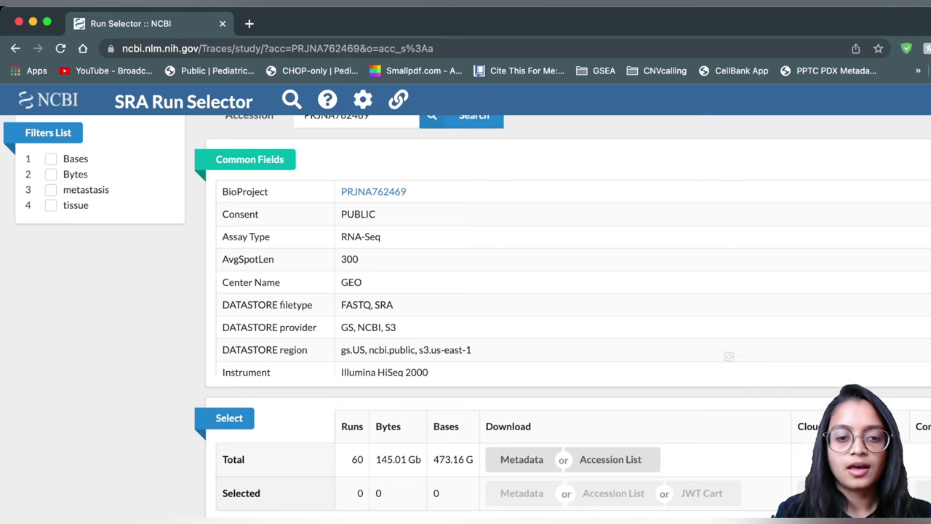
scroll(465, 320, down, 3)
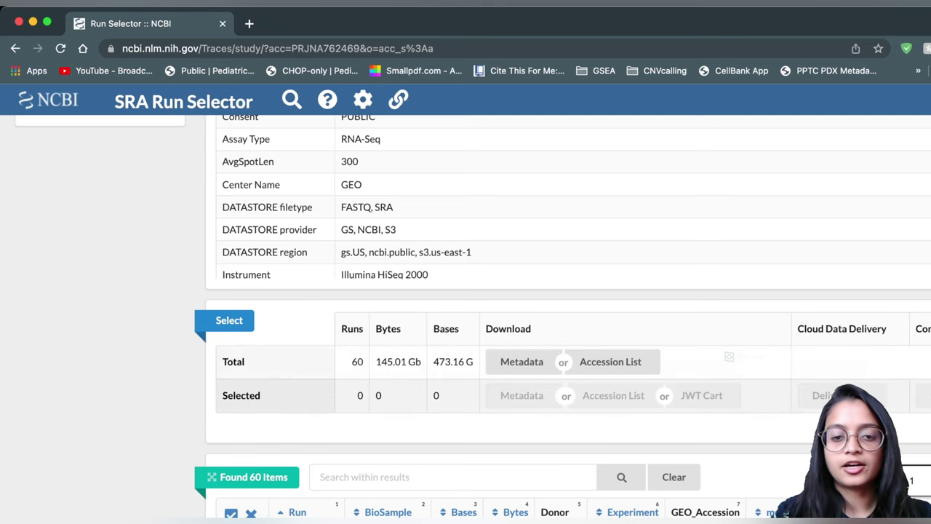
scroll(729, 356, down, 2)
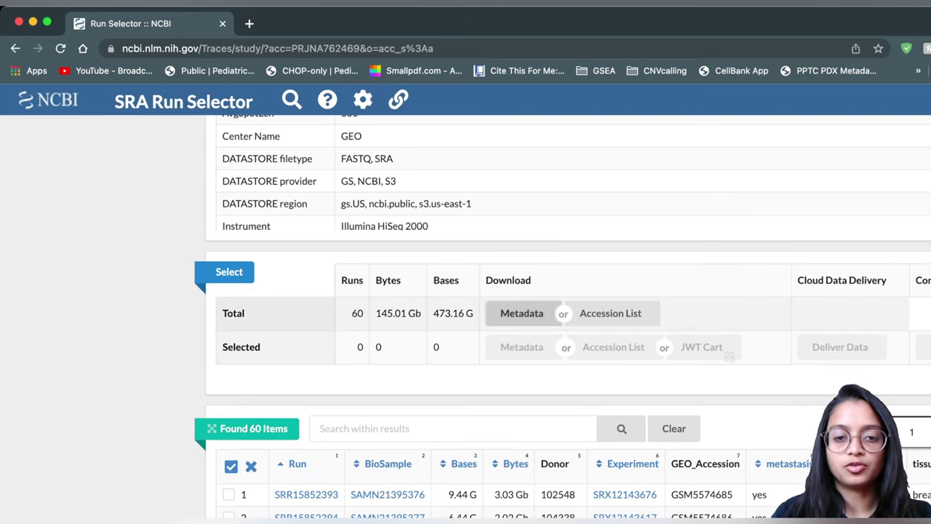
scroll(729, 357, down, 10)
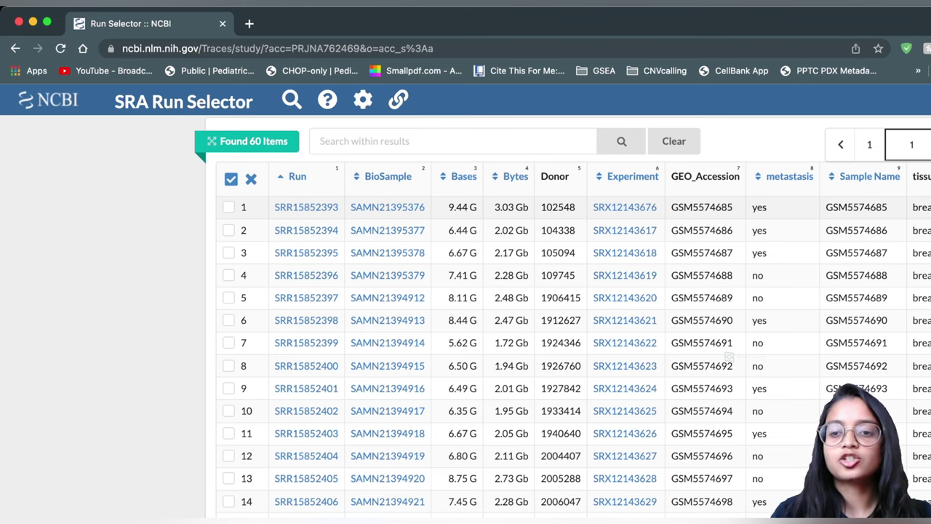
scroll(562, 320, down, 2)
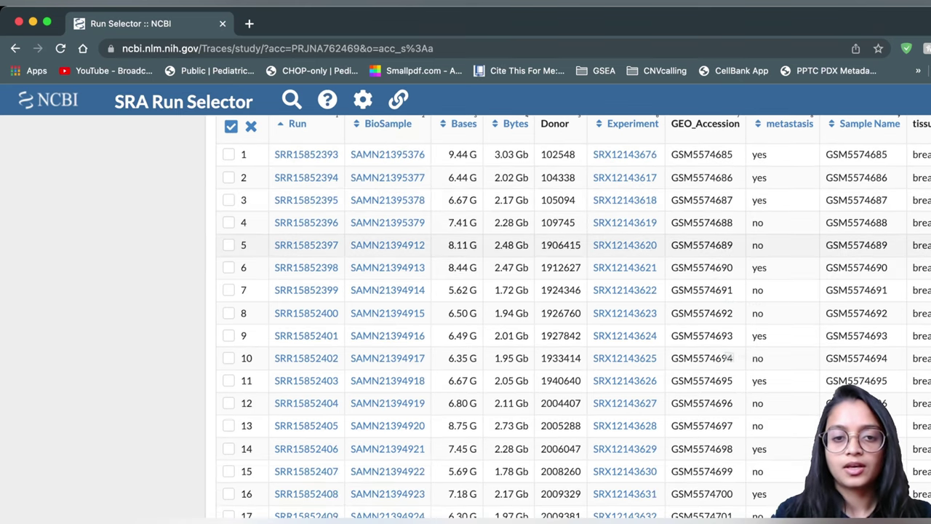
scroll(563, 320, up, 5)
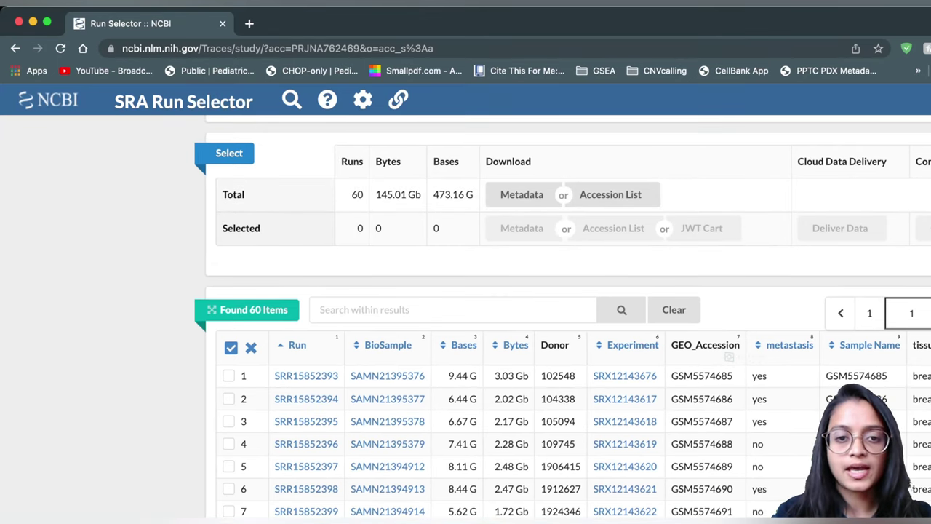
scroll(729, 357, down, 1)
scroll(729, 357, down, 1)
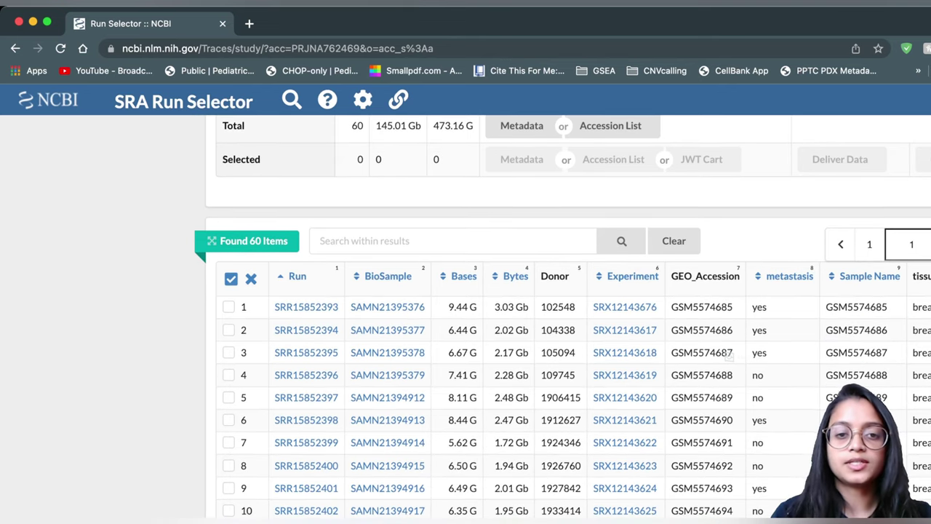
scroll(729, 357, up, 1)
scroll(729, 358, down, 2)
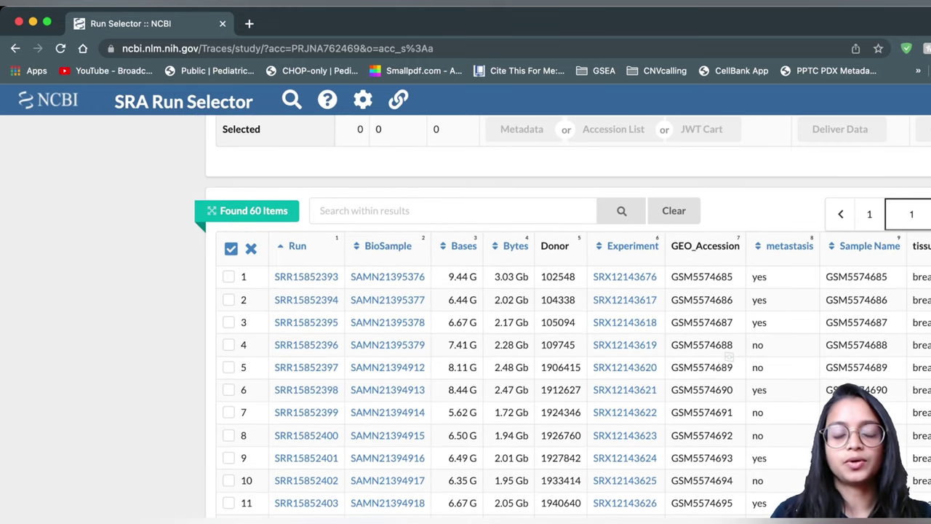
scroll(729, 356, up, 4)
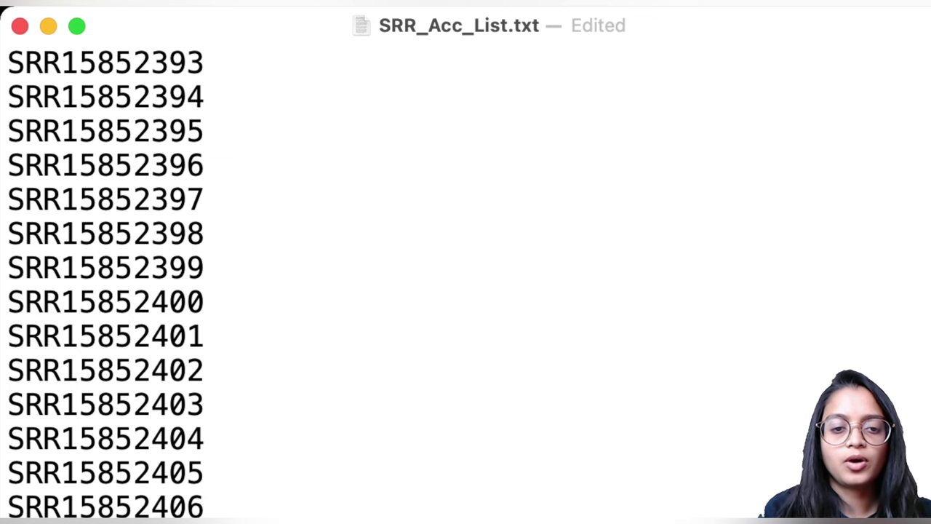
Select the SRR15852398 accession in SRR_Acc_List.txt
drag(206, 439, 25, 96)
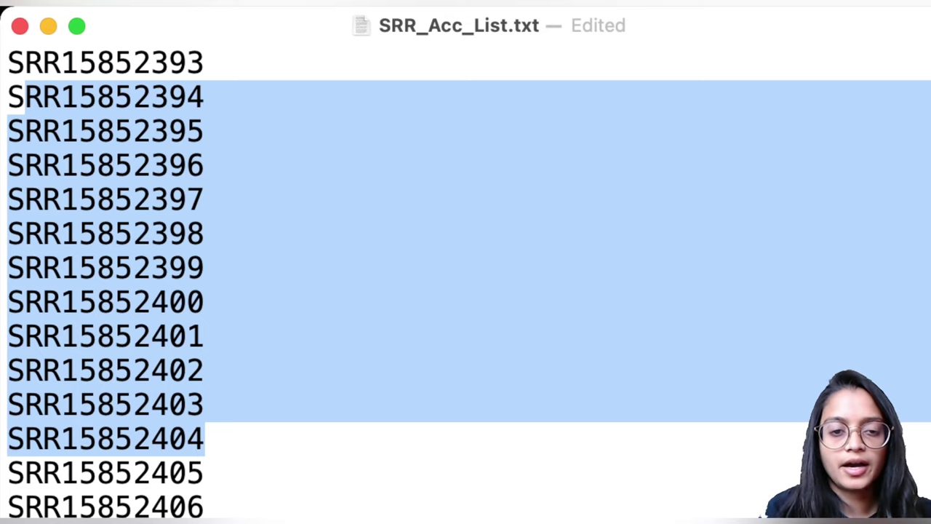
click(205, 405)
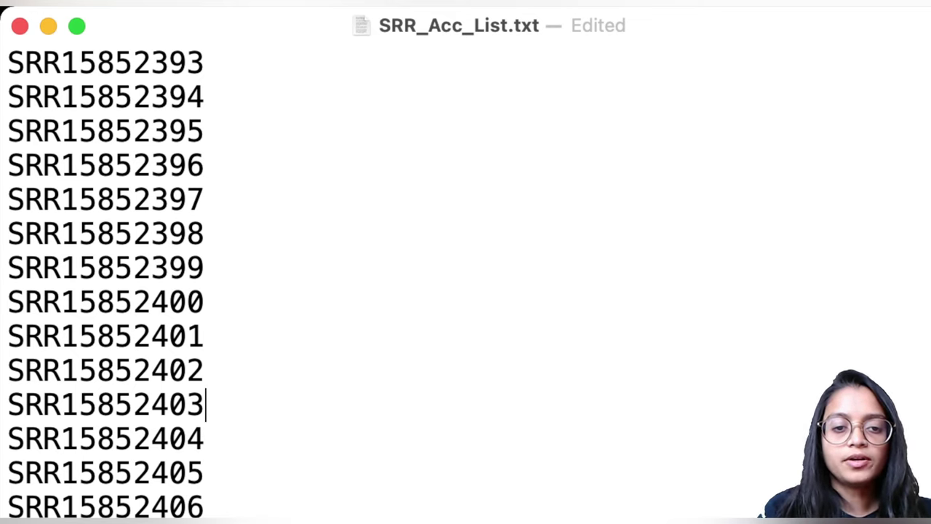
double_click(105, 233)
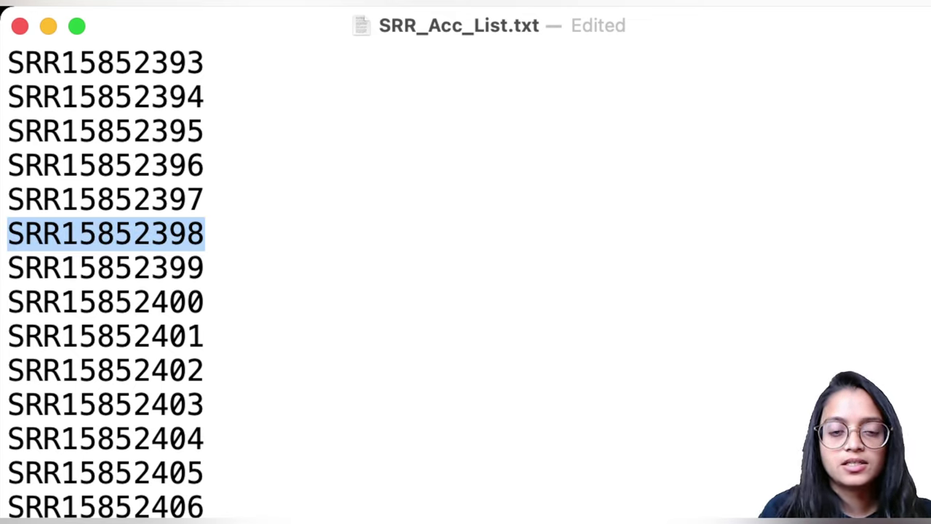
click(206, 268)
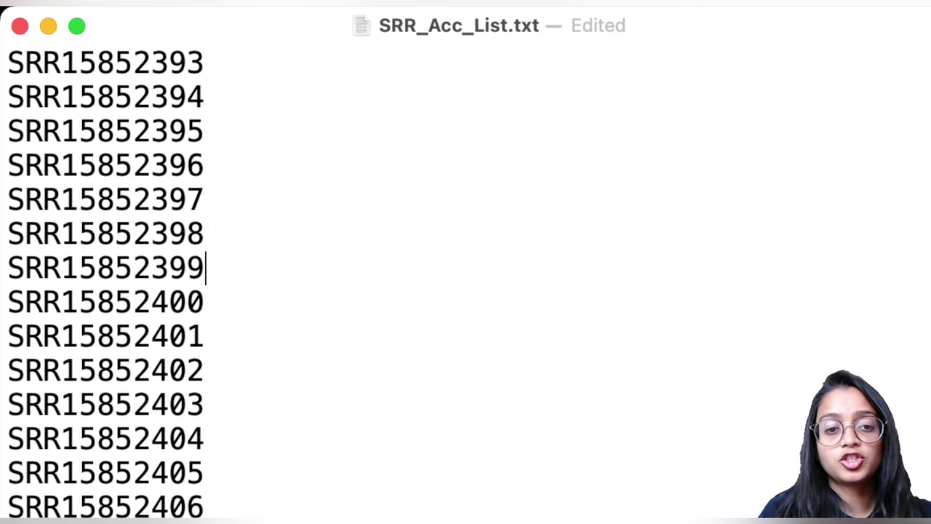
double_click(151, 233)
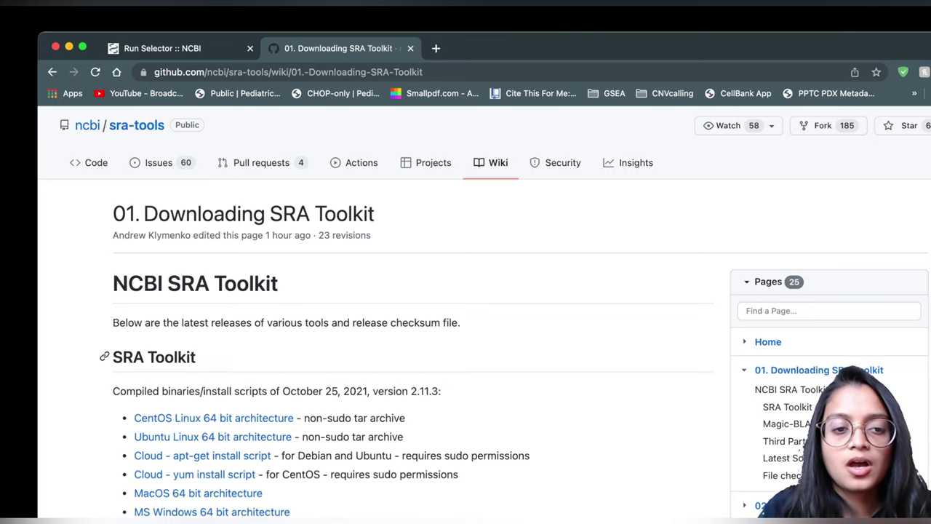
Scroll down the sra-tools wiki to the MacOS 64 bit download link
scroll(413, 313, down, 2)
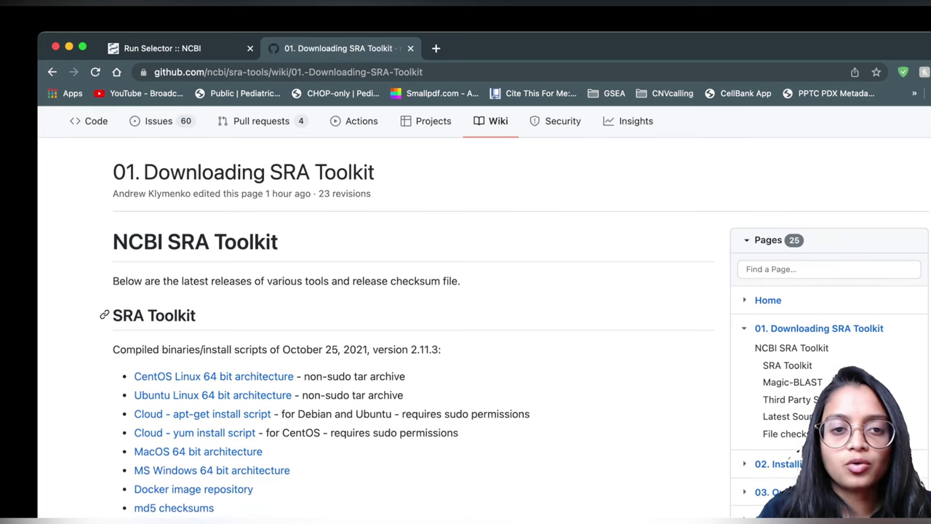
scroll(413, 313, down, 2)
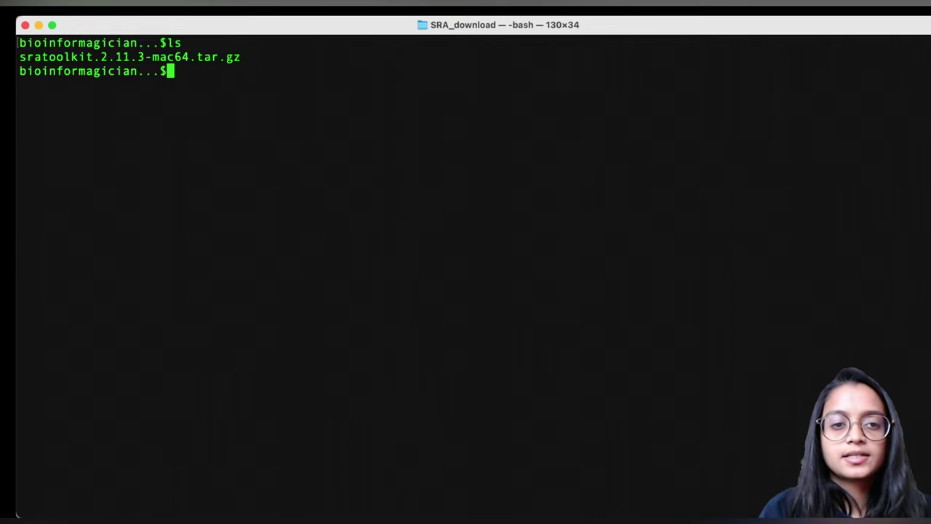
Copy the archive's file name and create a tmp folder with 'mkdir tmp'
drag(240, 56, 20, 57)
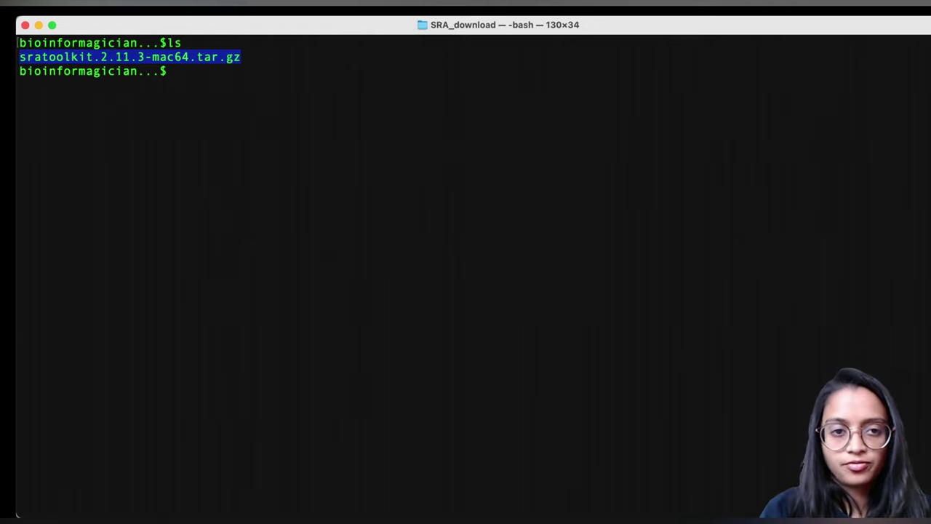
key(super+c)
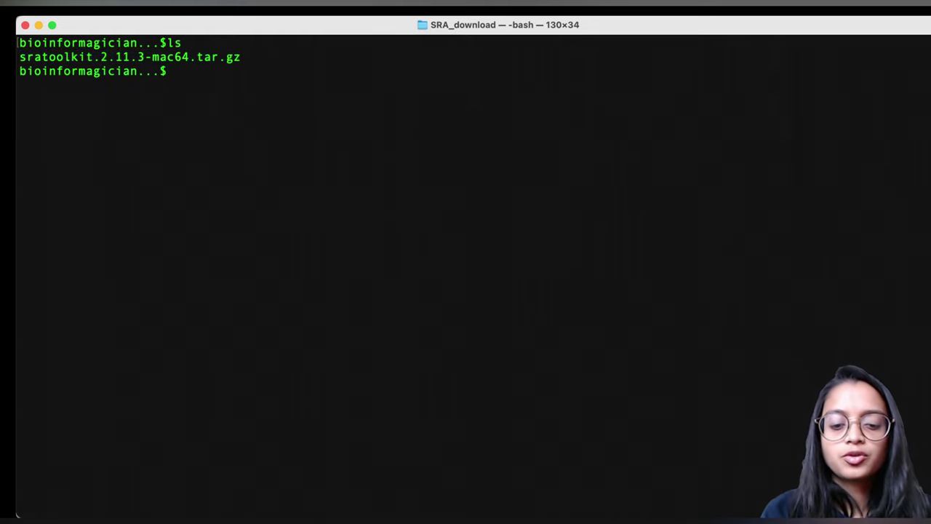
text(mkdi)
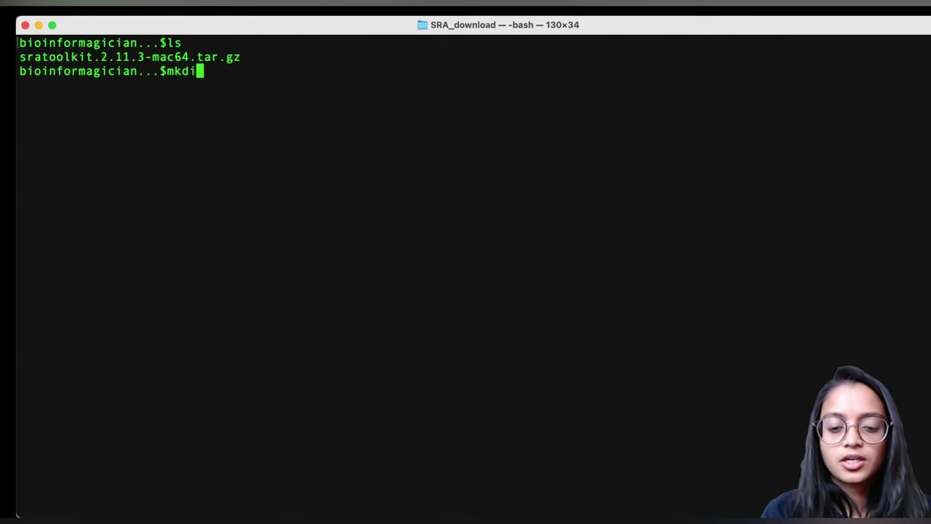
text(r tmp)
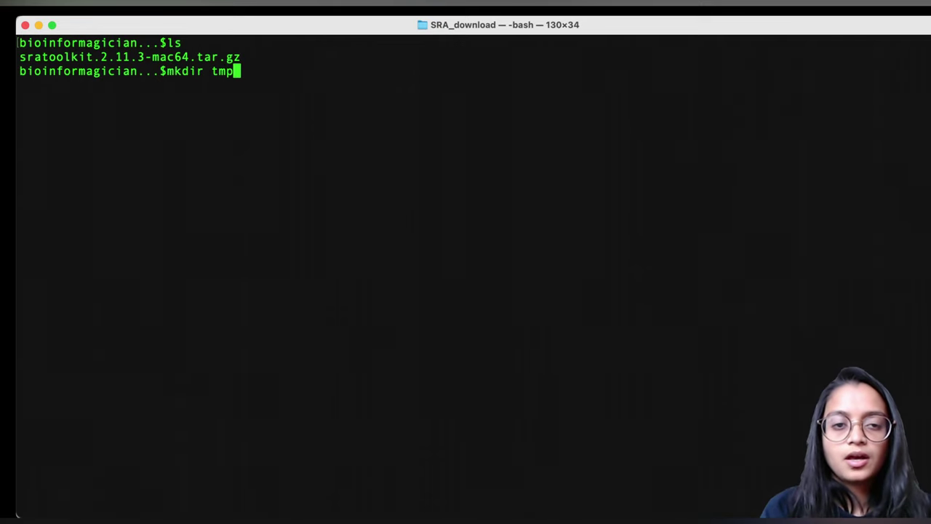
key(Return)
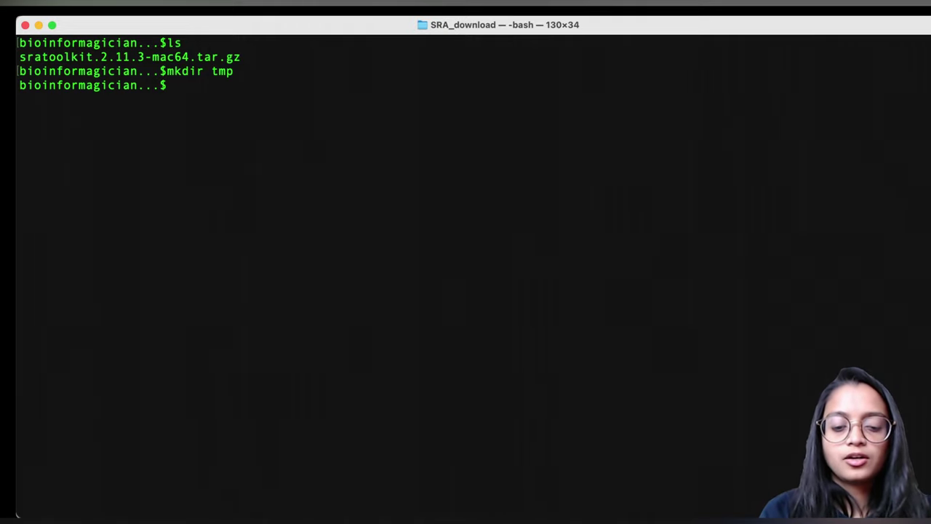
Extract sratoolkit.2.11.3-mac64.tar.gz with 'tar -xvzf'
text(tar )
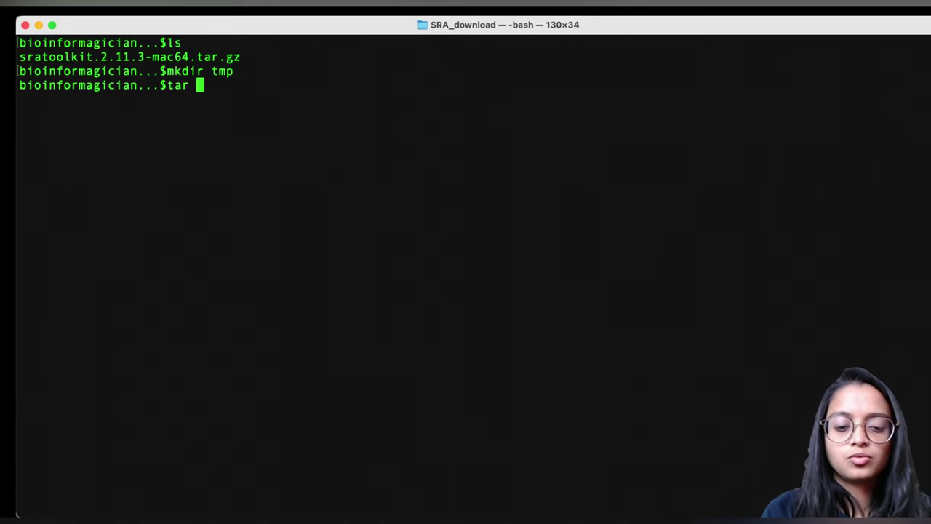
text(-x)
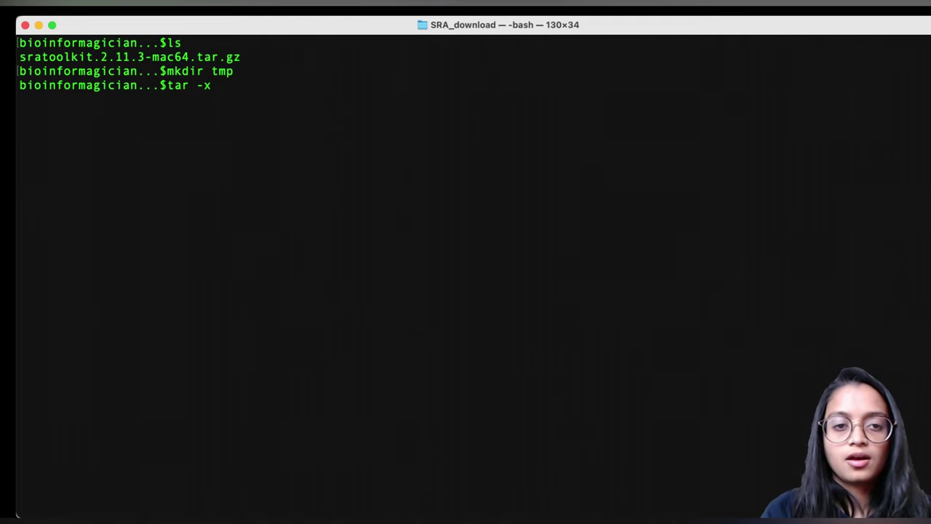
text(vzf sr)
key(Tab)
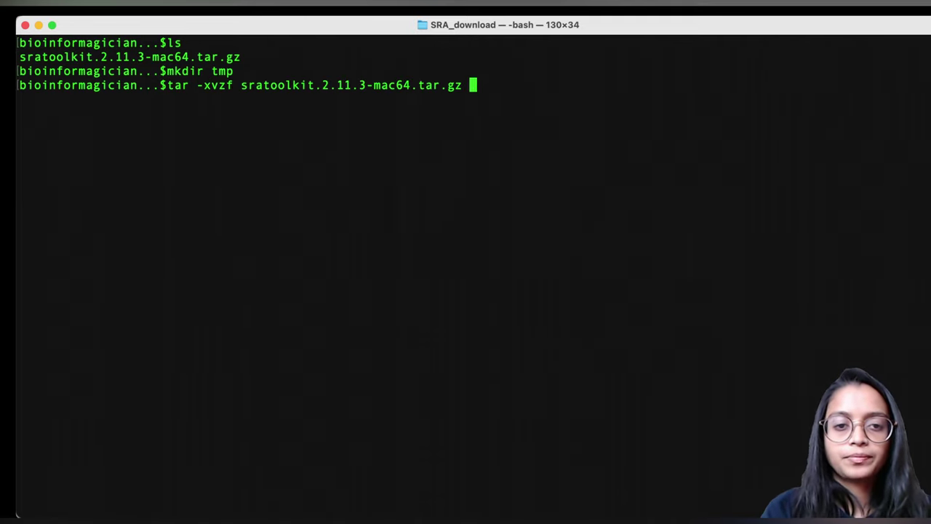
key(Return)
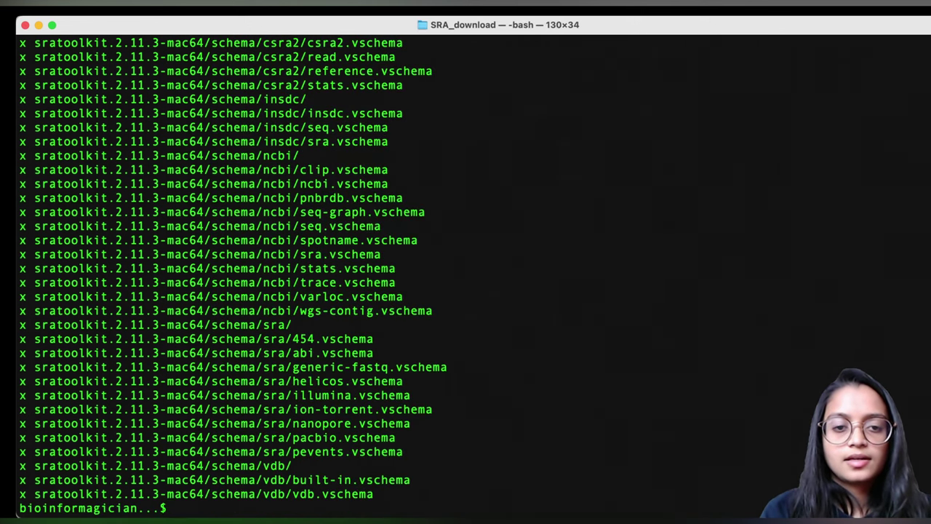
key(Return)
key(Return)
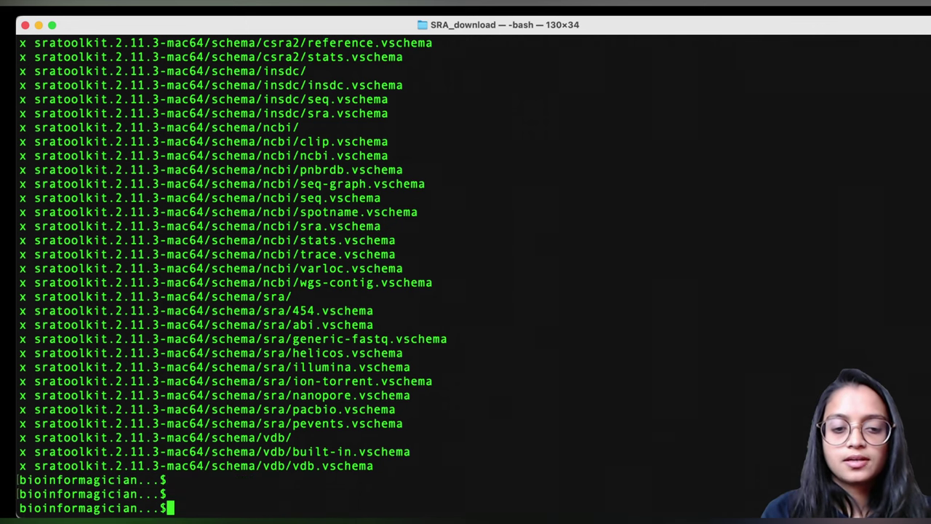
List SRA_download and change into the sratoolkit.2.11.3-mac64 folder
text(ls)
key(Return)
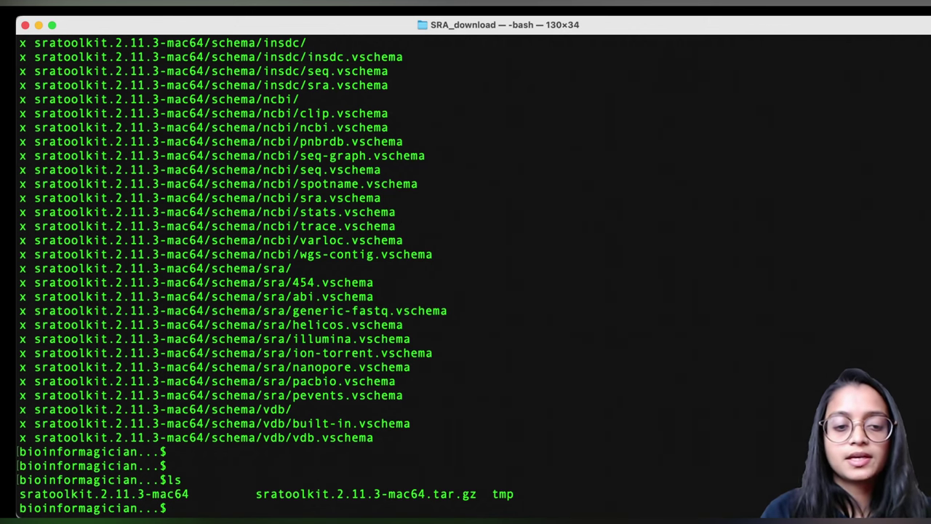
drag(189, 494, 20, 495)
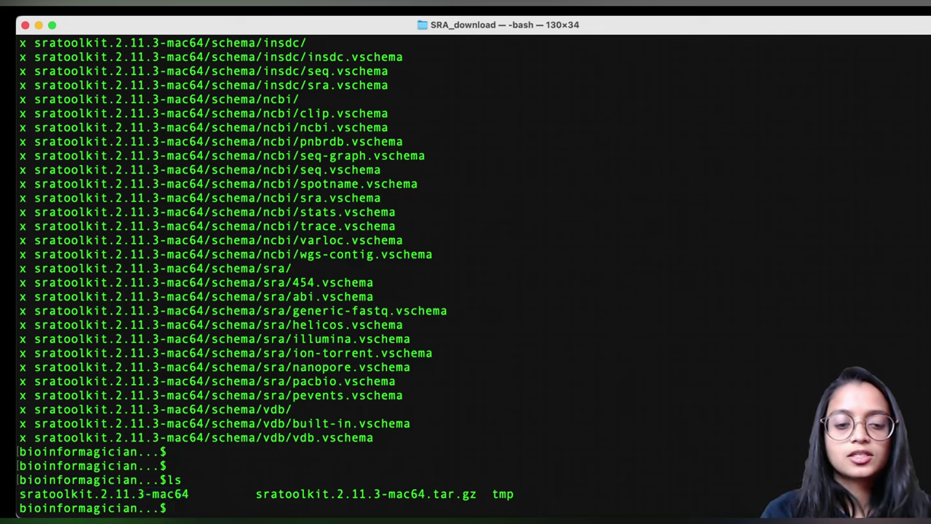
text(cd sra)
key(Tab)
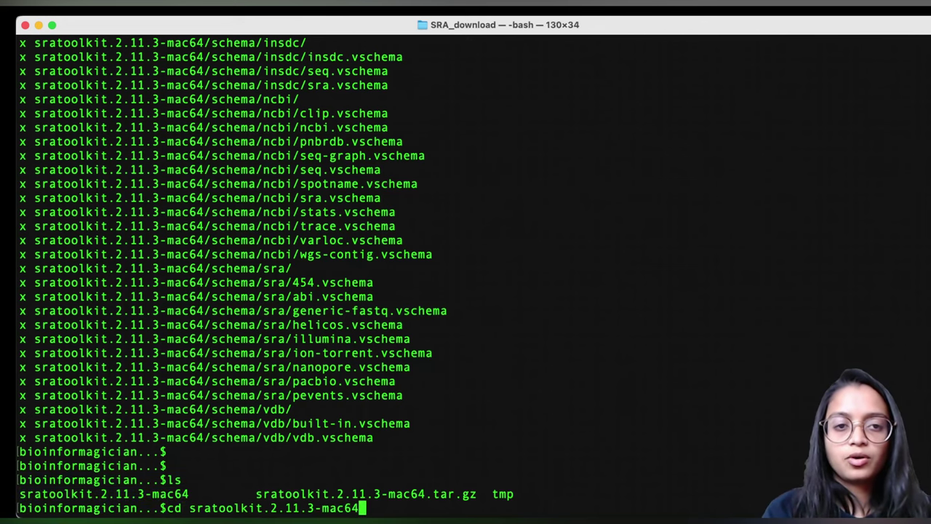
key(Return)
Clear the screen, list the toolkit folder's contents, and change into bin/
key(ctrl+l)
text(ls)
key(Return)
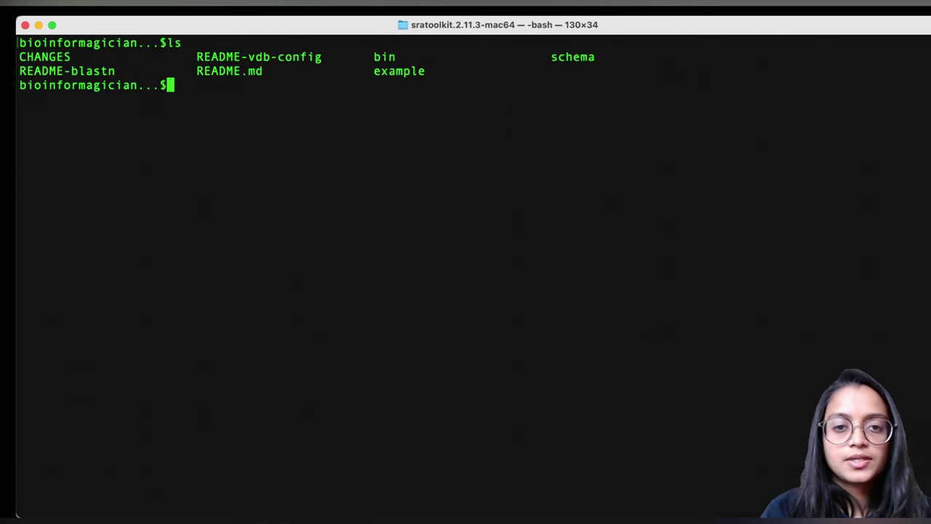
drag(425, 70, 19, 57)
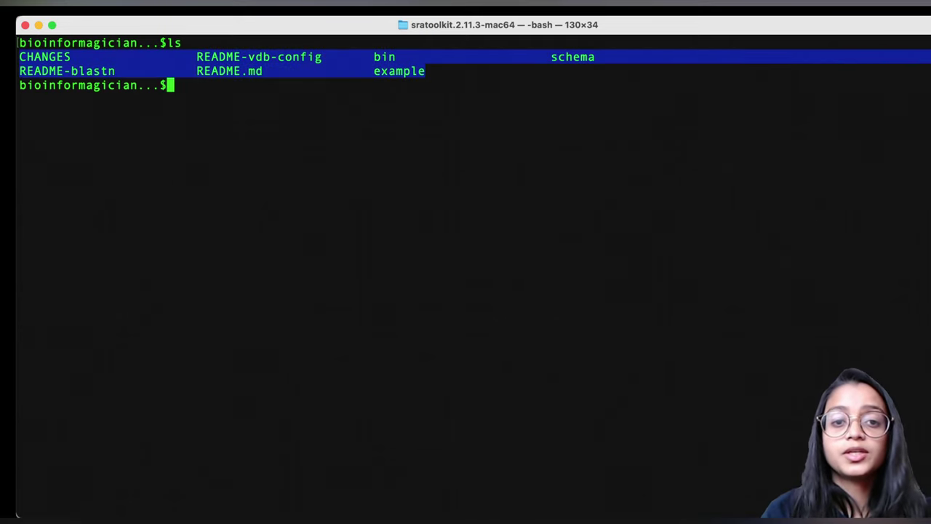
click(18, 42)
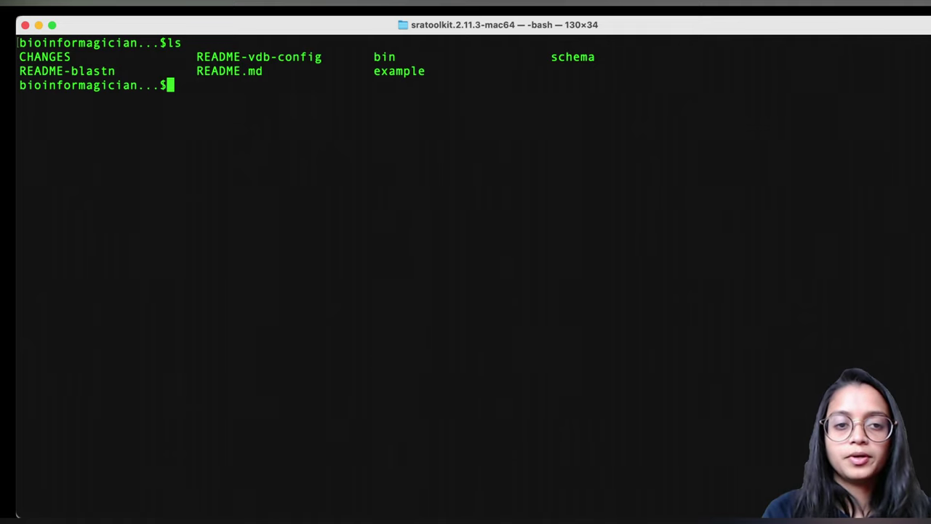
text(cd bin/)
key(Return)
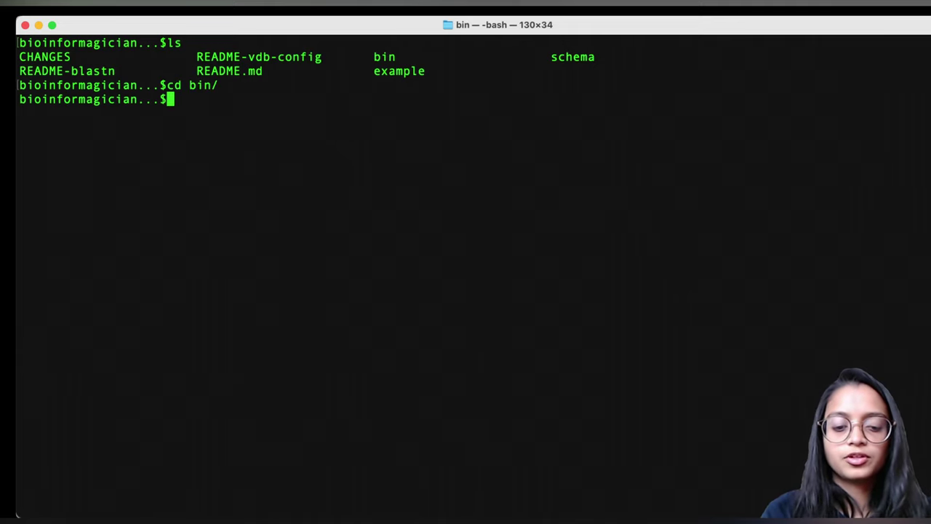
Run './vdb-config -i' from the bin folder
text(./vd)
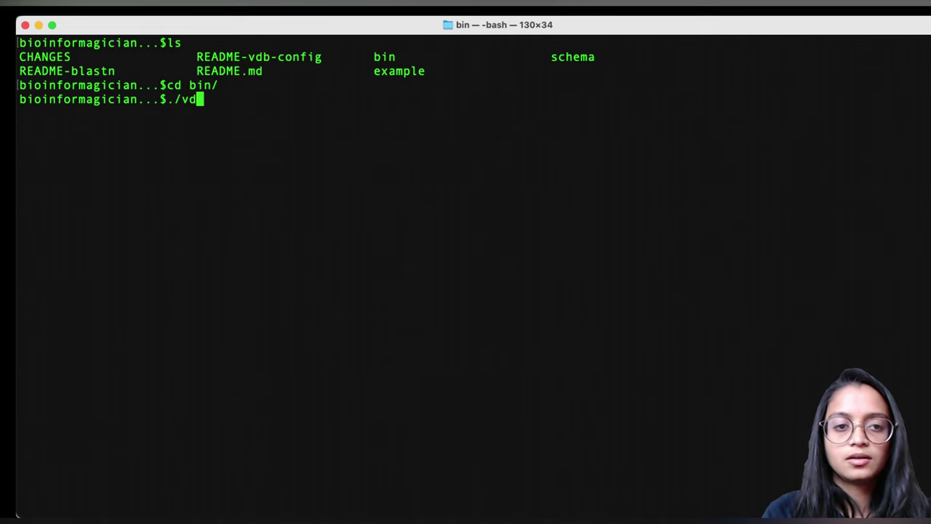
key(Tab)
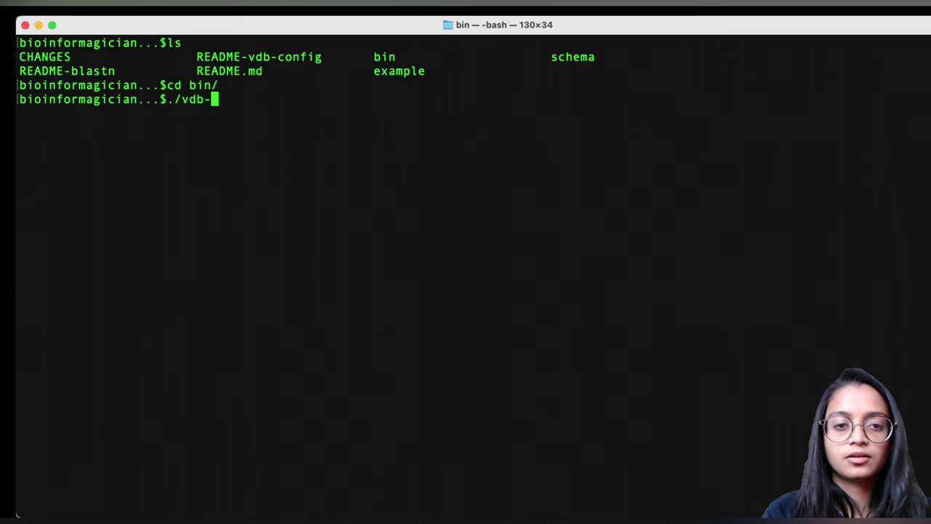
text(confi)
key(BackSpace)
key(BackSpace)
text(fig)
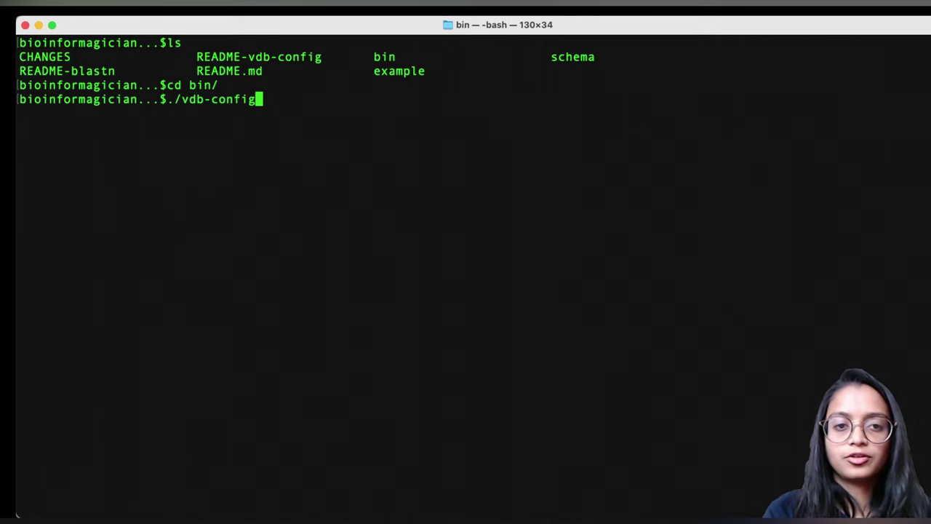
text( -i)
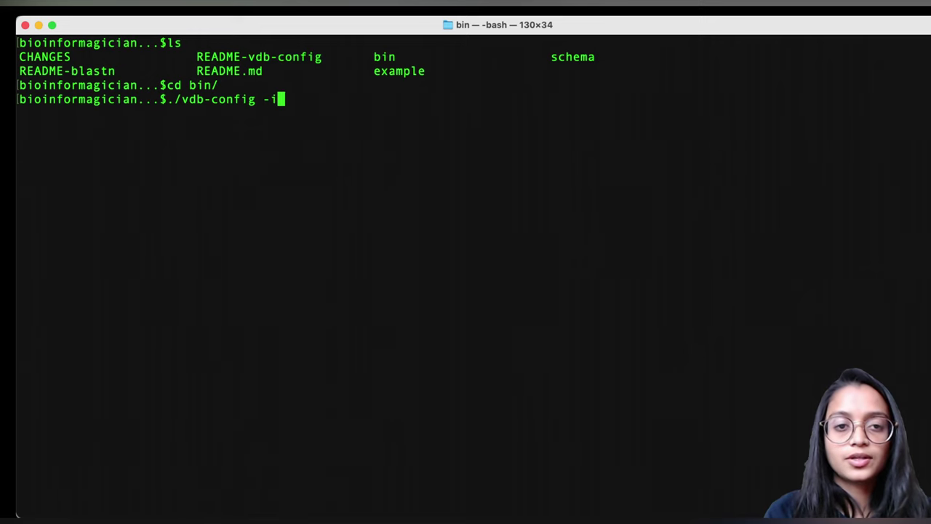
key(Return)
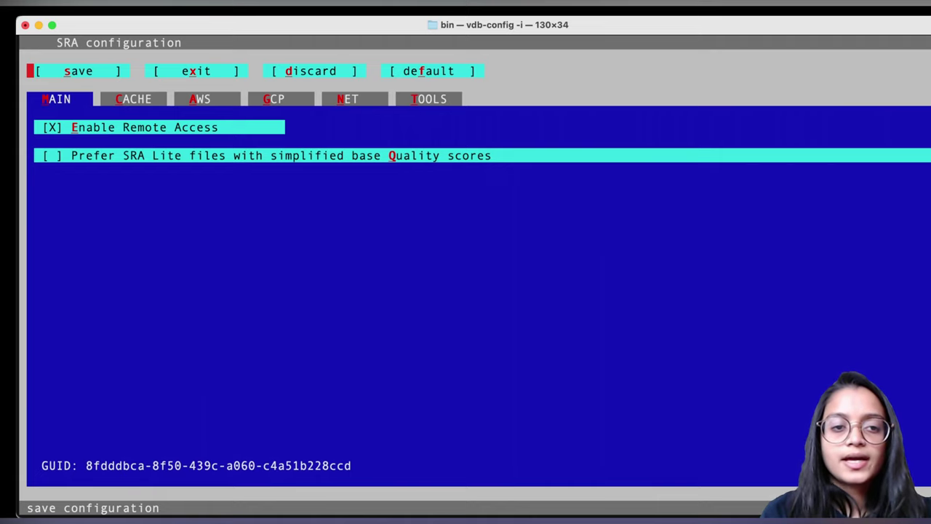
Move past the save, exit, discard and default buttons and open the CACHE tab
key(Right)
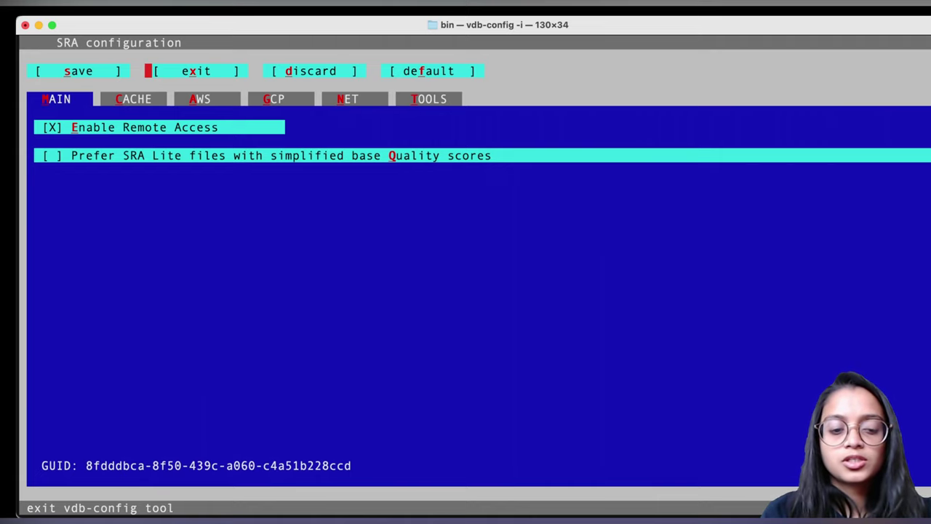
key(Right)
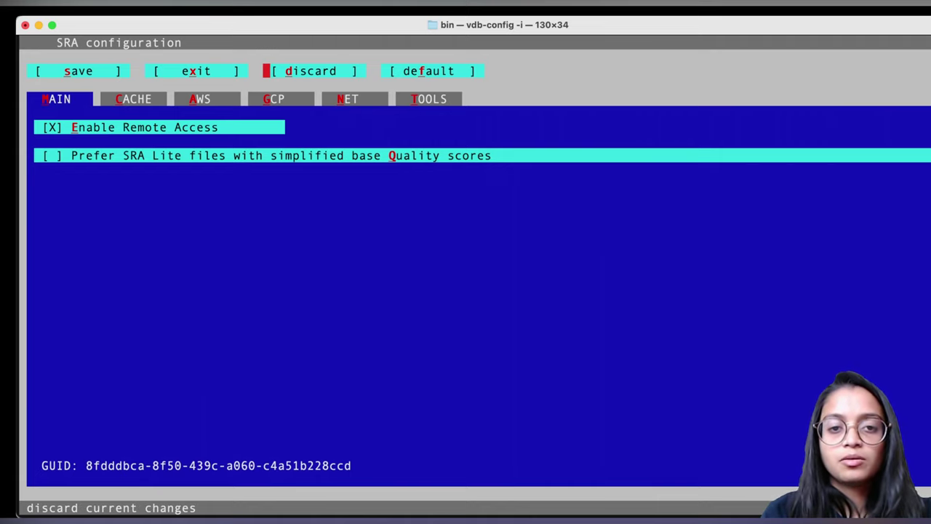
key(Right)
key(Right)
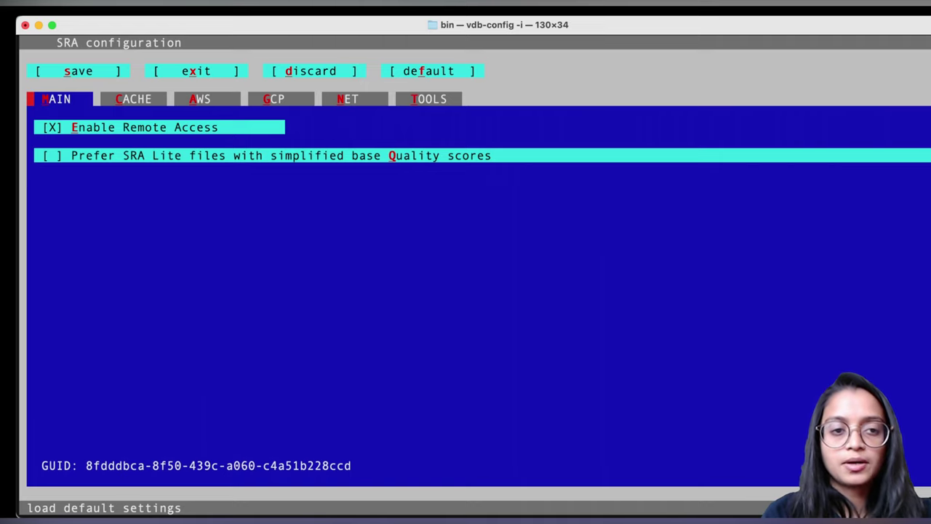
click(104, 99)
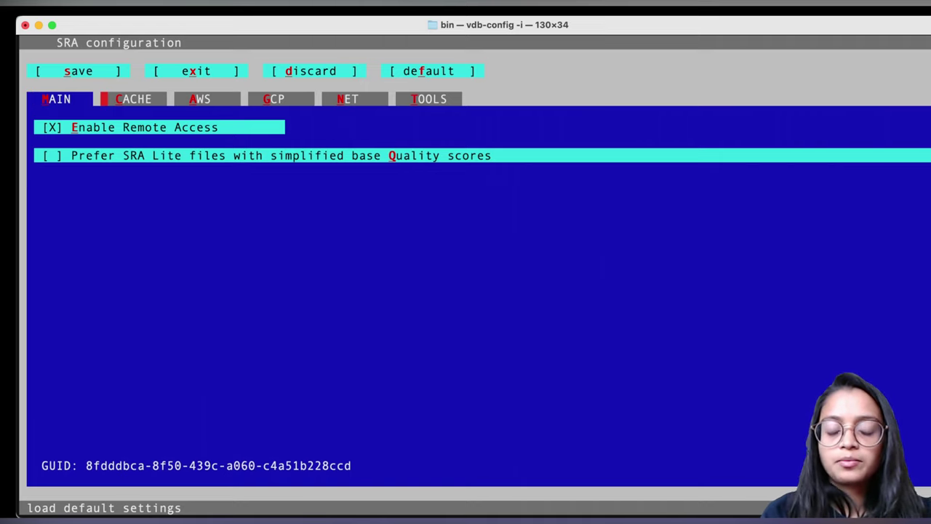
key(Return)
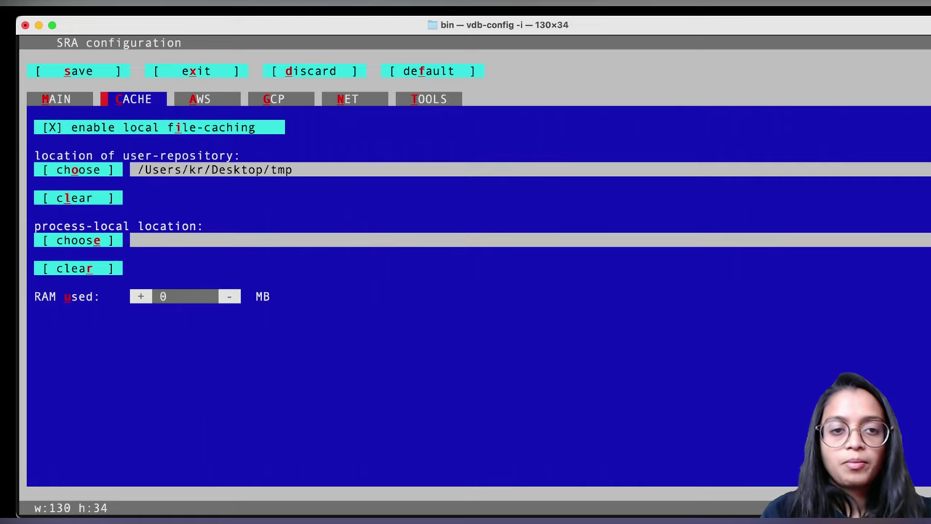
Open the select-directory dialog from the user-repository 'choose' button
key(Right)
key(Right)
key(Right)
key(Right)
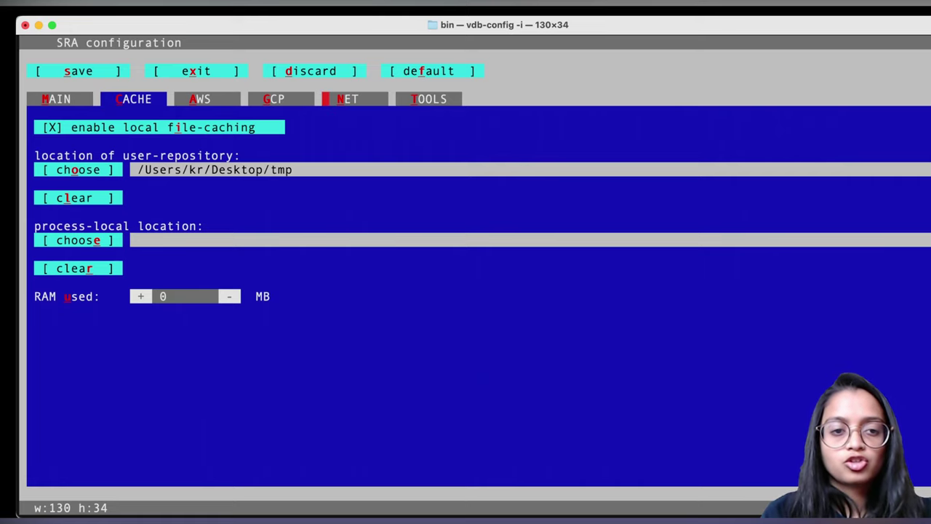
key(Down)
key(Down)
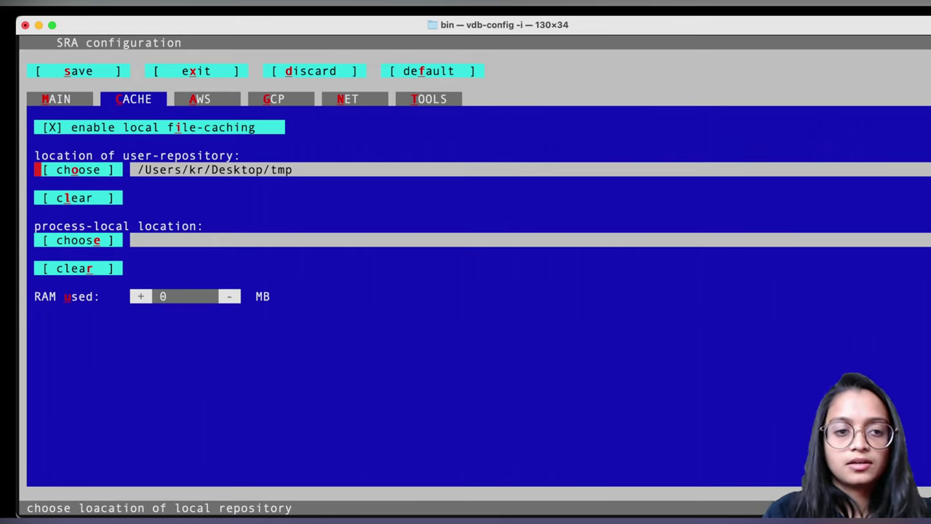
key(Return)
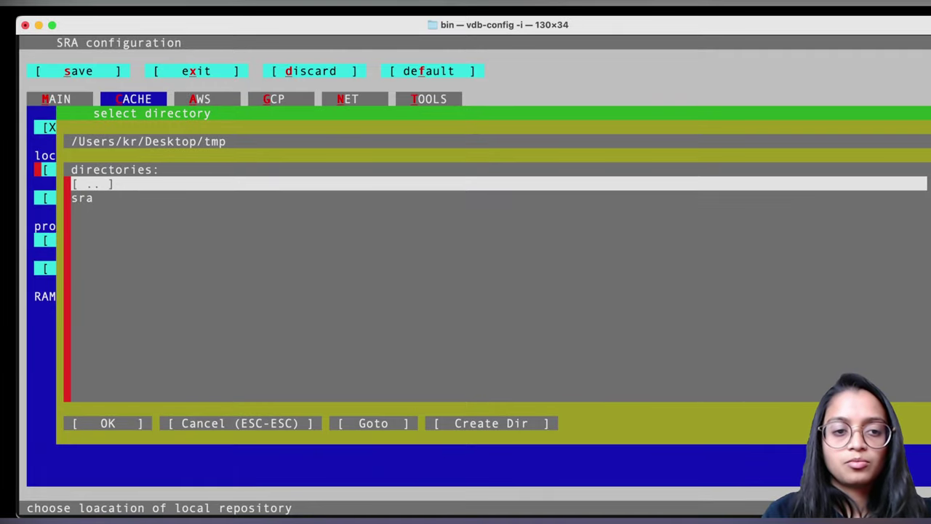
Navigate from Desktop through the demo folder into SRA_download
key(Return)
key(Up)
key(Down)
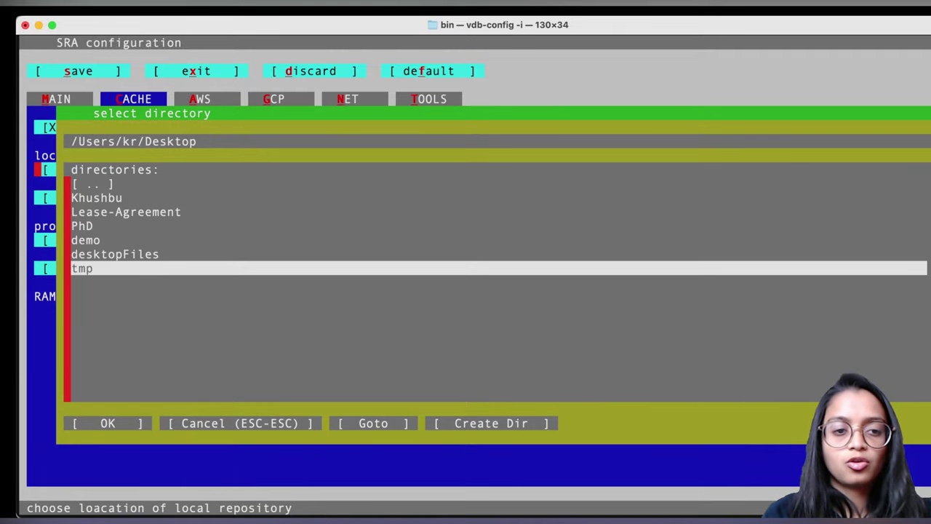
key(Up)
key(Up)
key(Return)
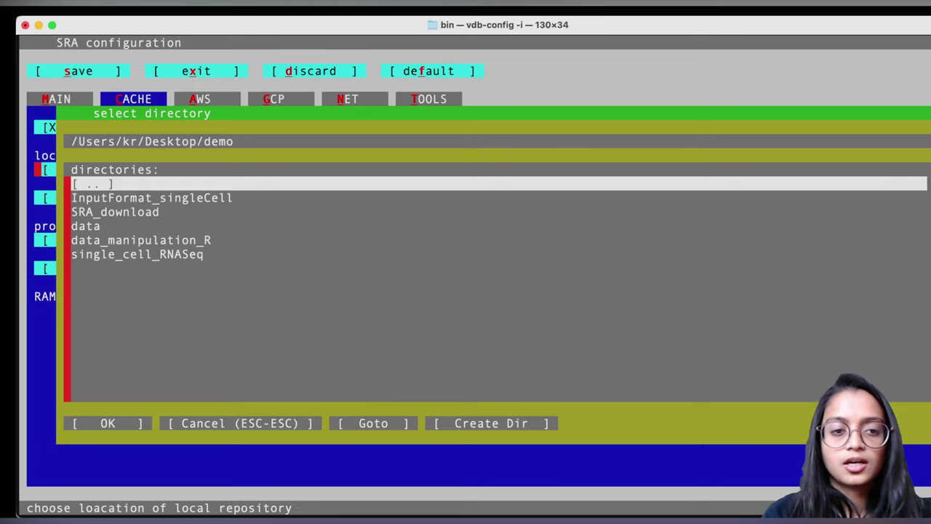
key(Down)
key(Down)
key(Return)
Open the tmp folder and confirm it with OK as the repository directory
key(Down)
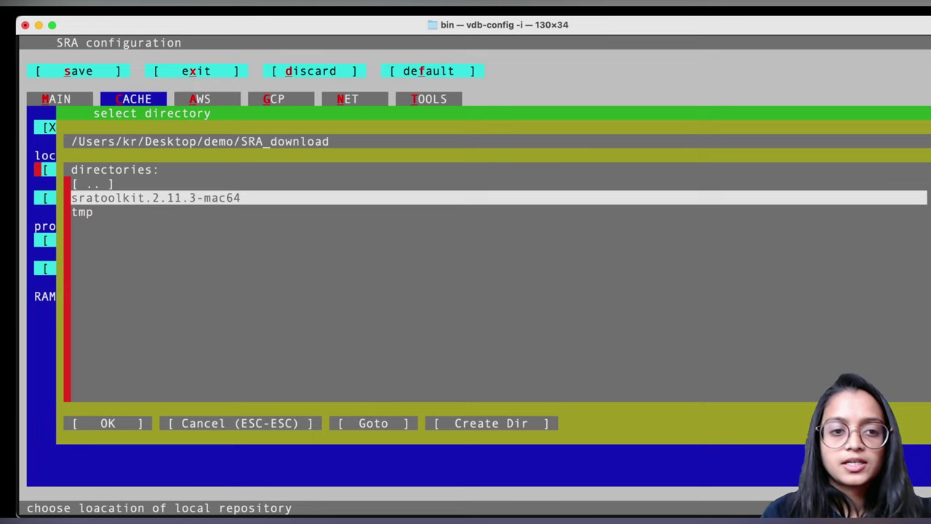
key(Down)
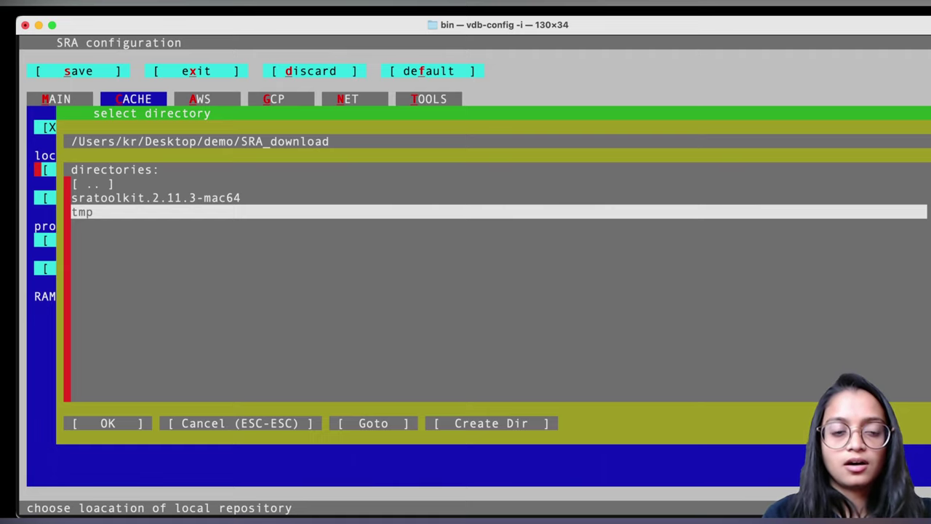
key(Return)
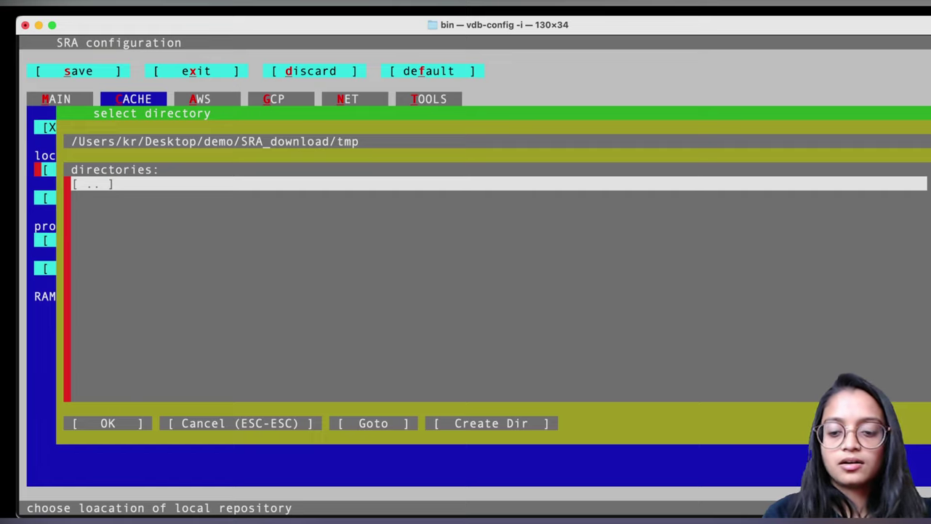
key(Return)
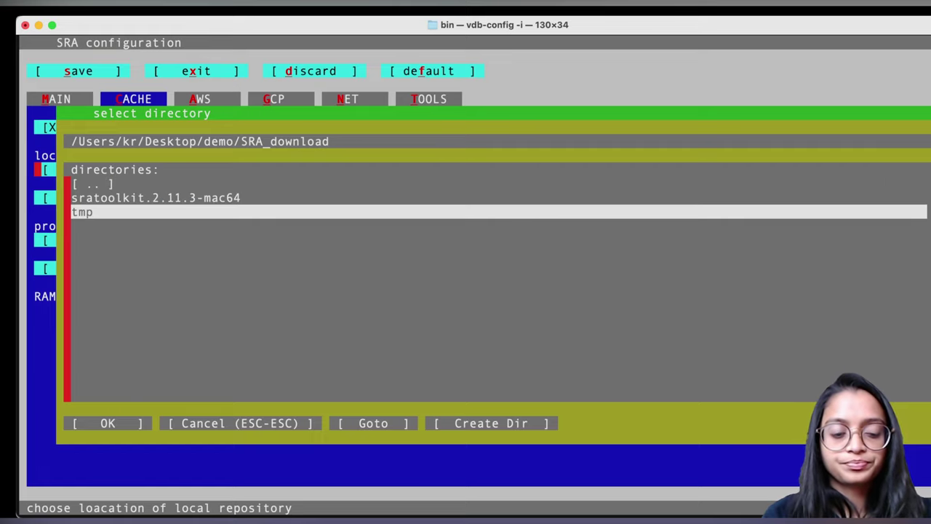
key(Return)
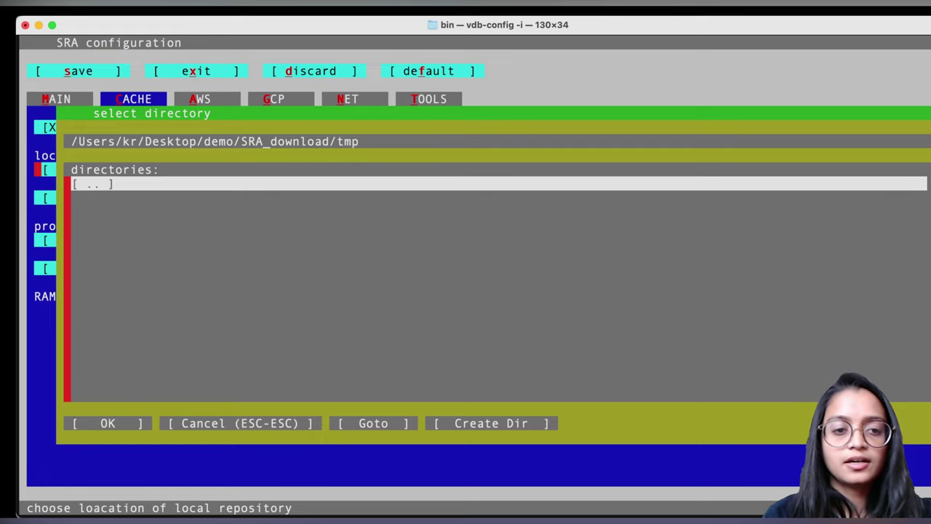
key(Tab)
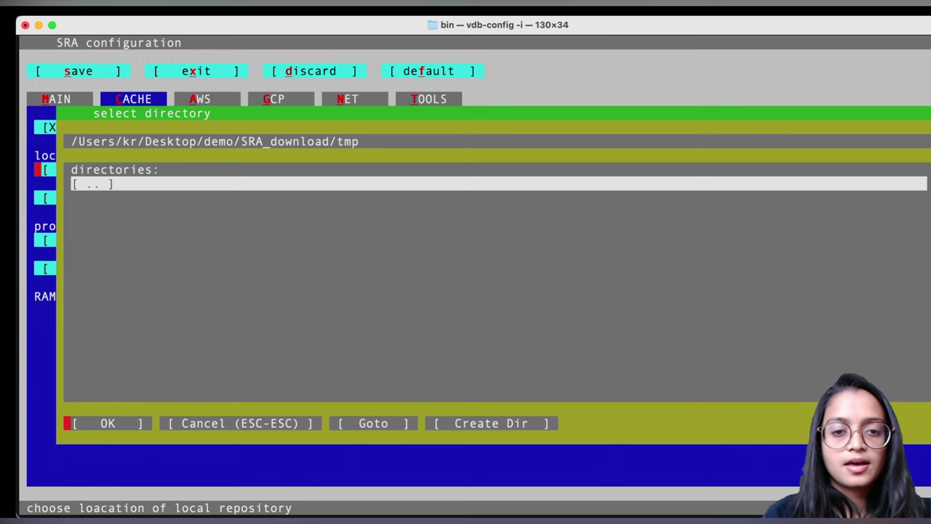
key(Return)
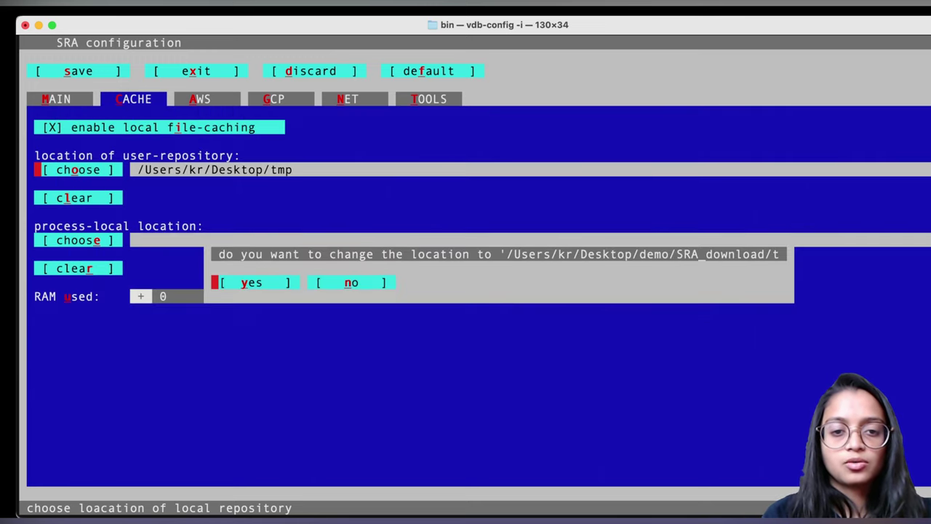
Confirm SRA_download/tmp as the new user-repository cache, flush the old location, then exit and save
key(Return)
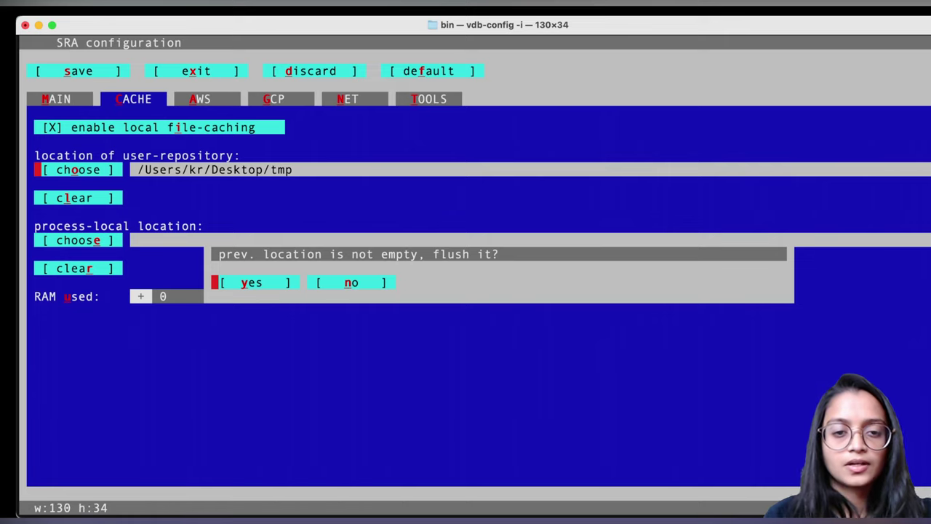
key(Return)
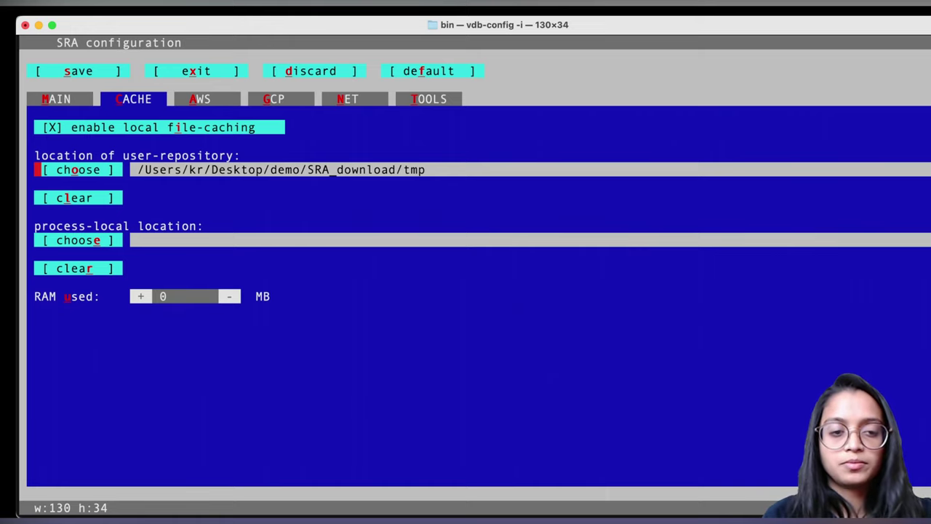
key(Tab)
key(Tab)
key(Tab)
key(Tab)
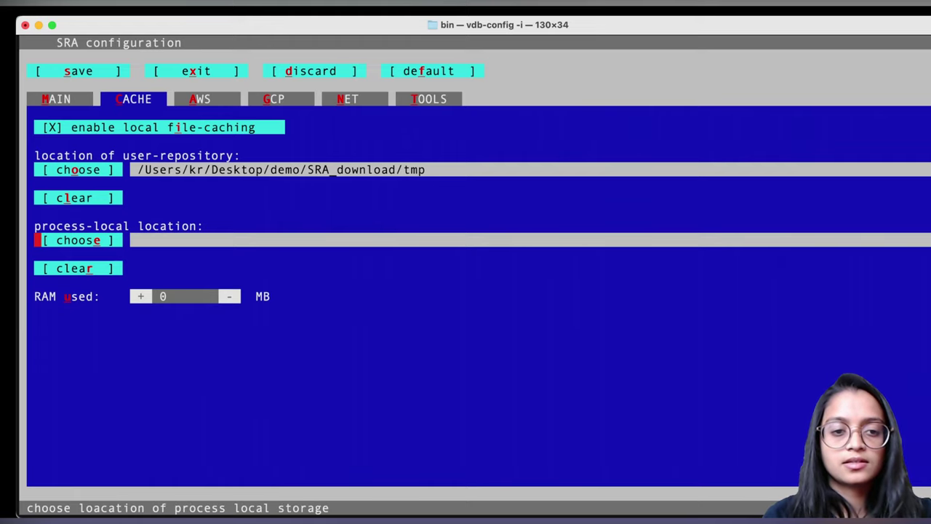
key(Tab)
key(Tab)
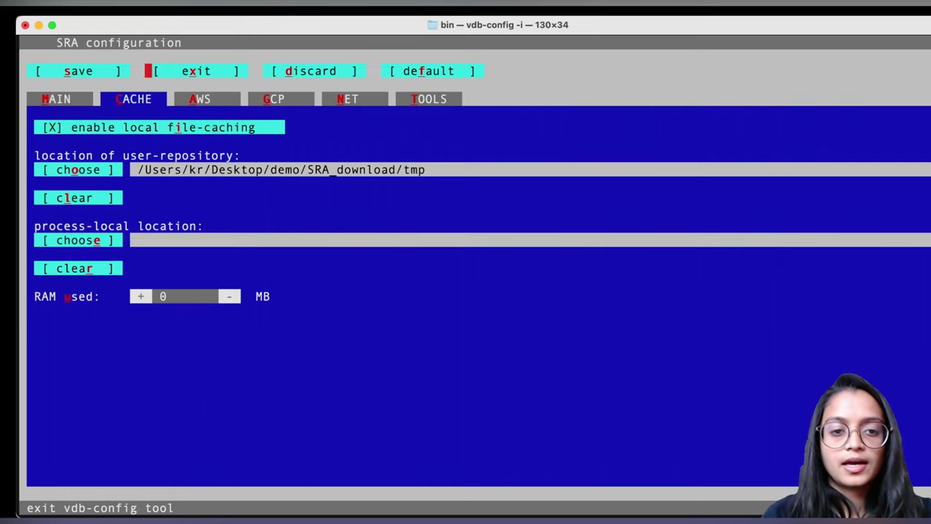
key(Return)
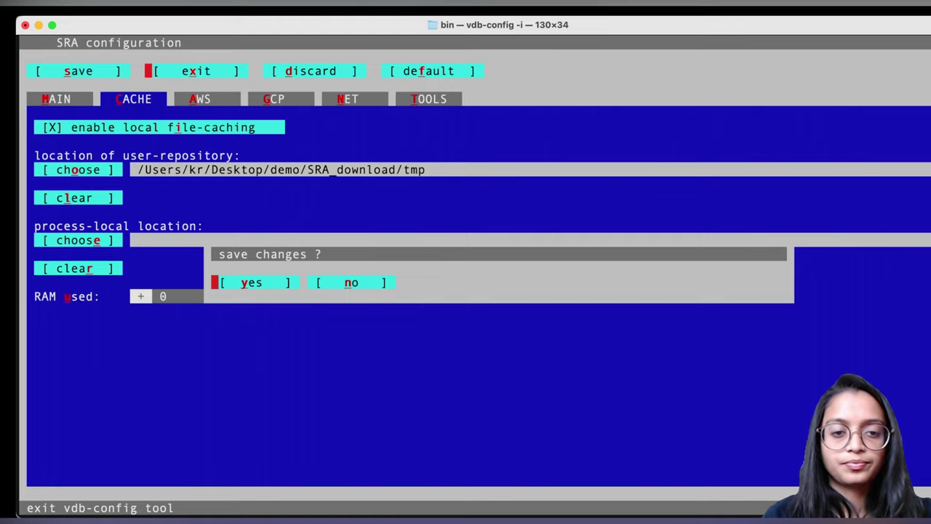
key(Return)
key(Return)
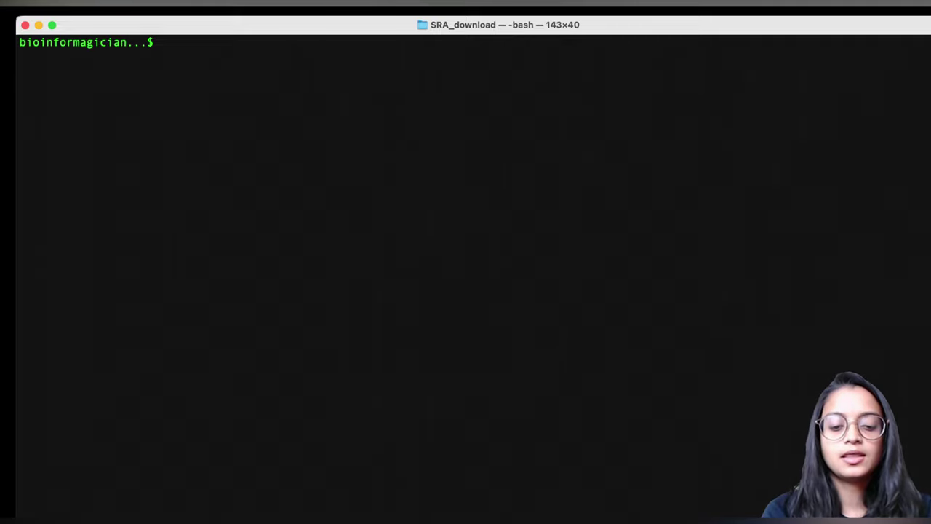
List the contents of the SRA_download folder with ls
text(sra)
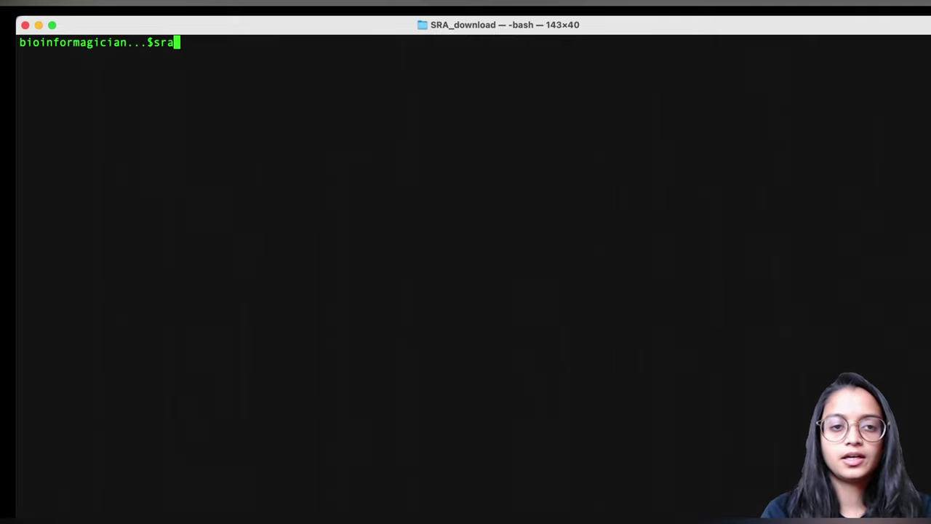
key(BackSpace)
key(BackSpace)
key(BackSpace)
text(ls)
key(Return)
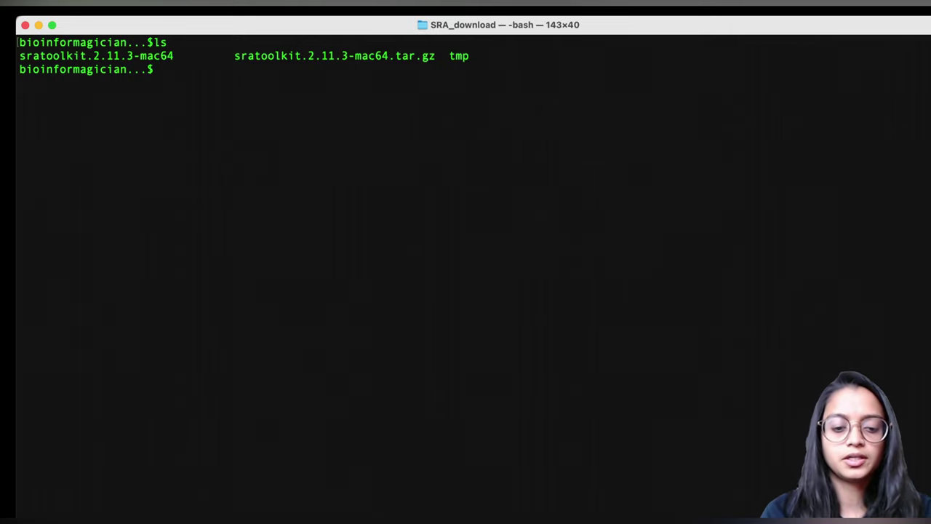
Run sratoolkit.2.11.3-mac64/bin/fasterq-dump --split-files SRR15852399
text(sra)
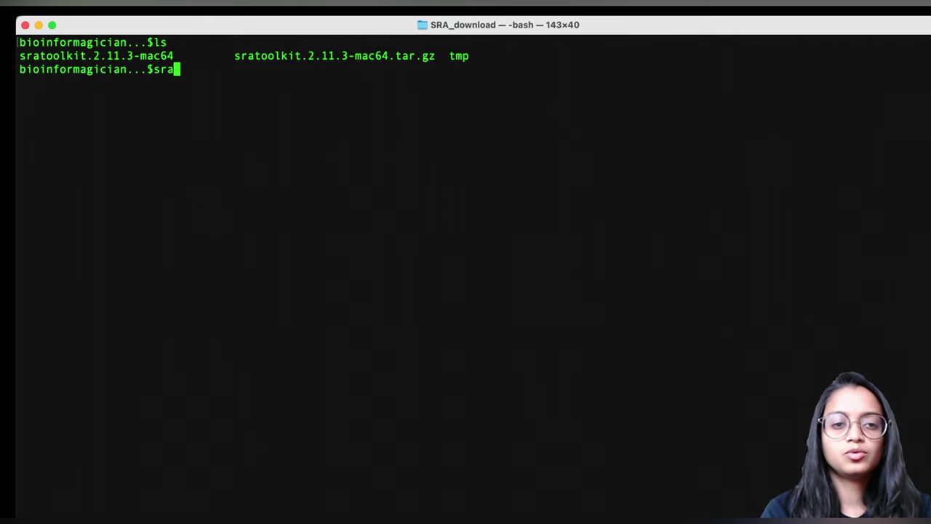
key(Tab)
text(b)
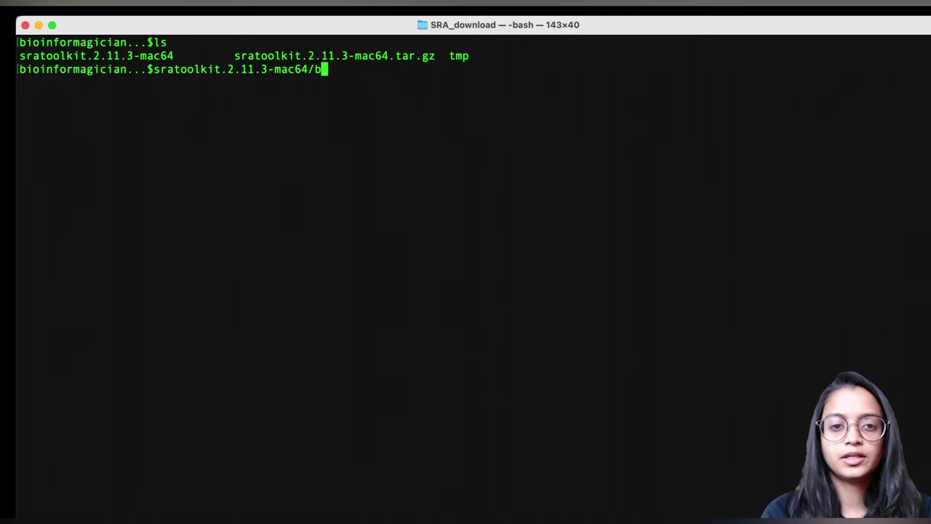
text(i)
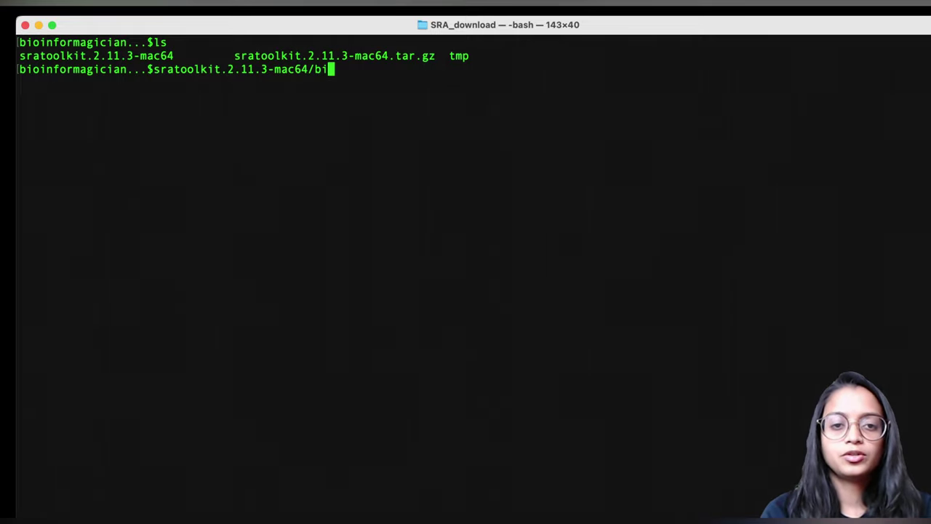
text(n/fasterq)
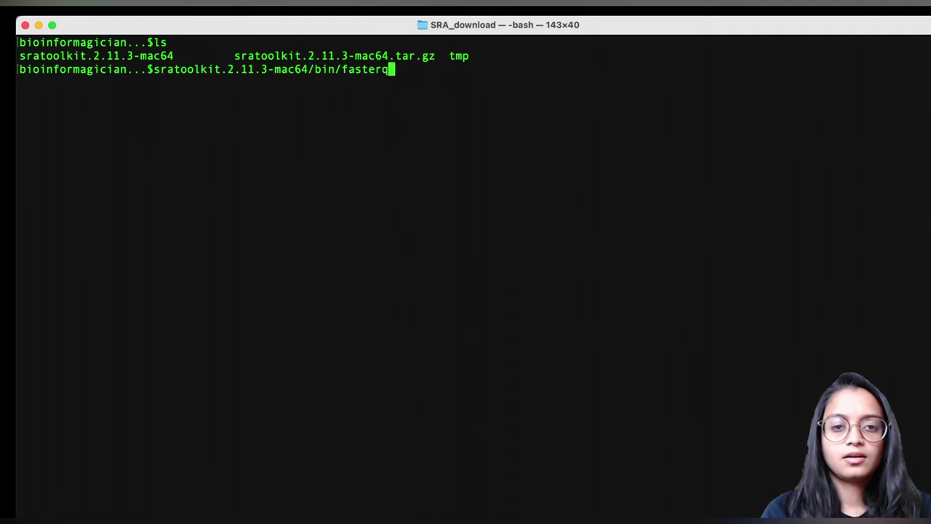
key(Tab)
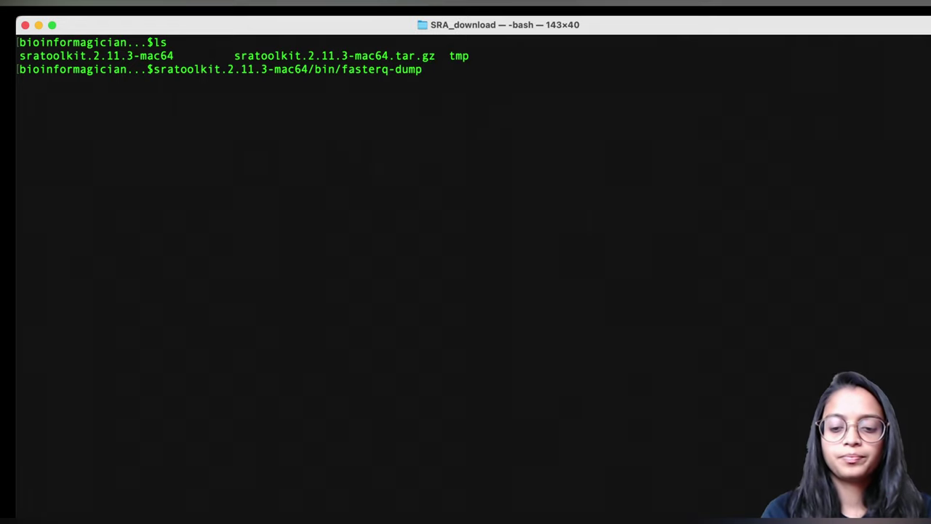
text(--split-files)
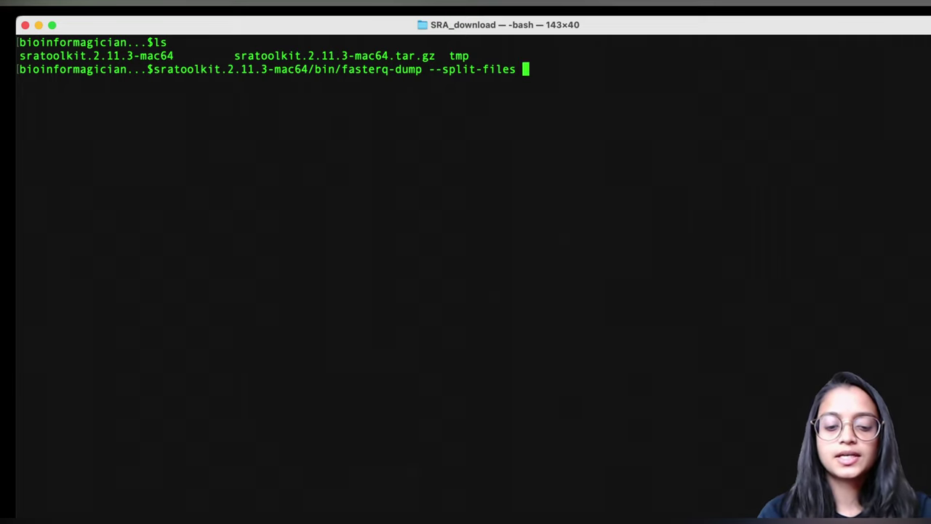
text(SRR15852399)
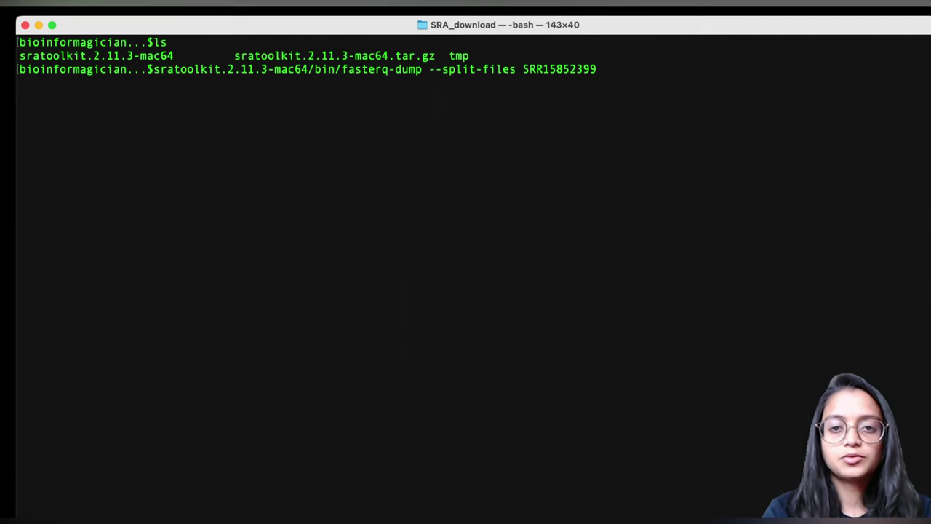
key(Return)
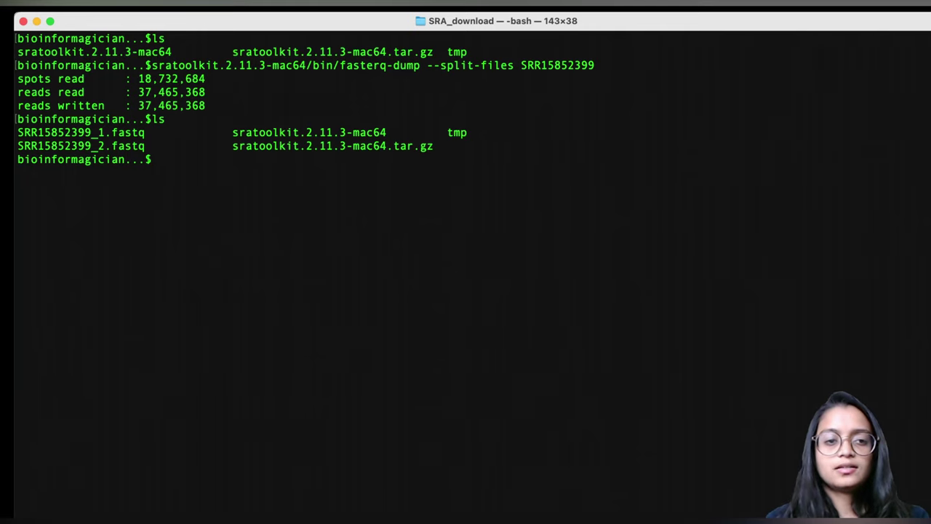
Highlight the command's read counts, the SRR15852399 accession, and the SRR15852399_1.fastq and SRR15852399_2.fastq files
drag(205, 106, 17, 65)
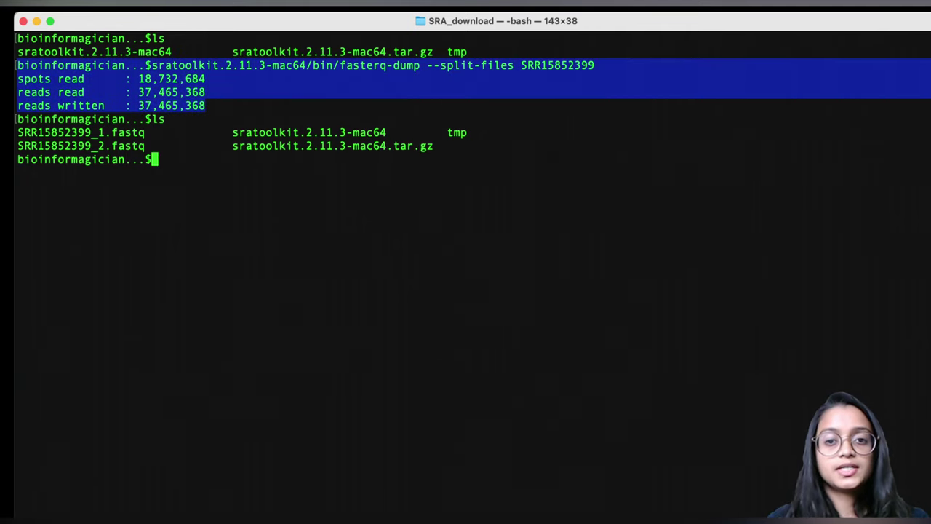
double_click(558, 64)
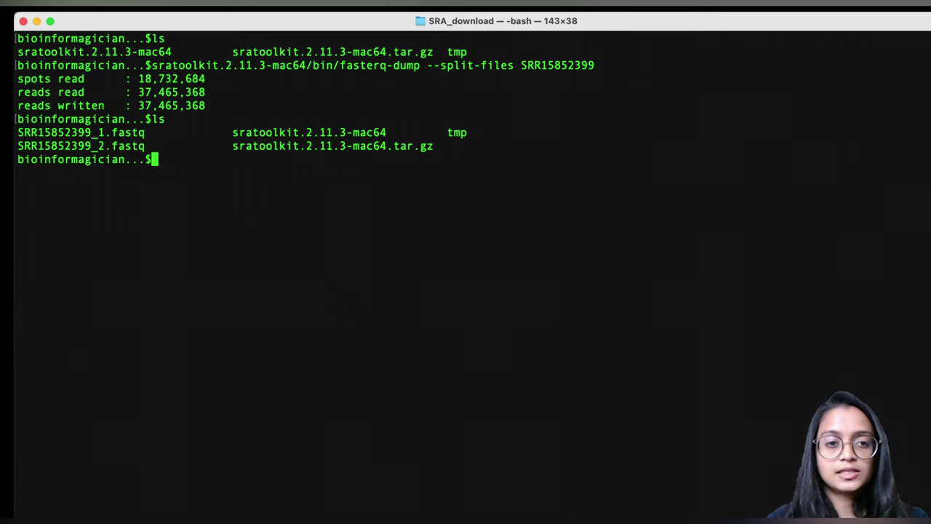
drag(145, 133, 17, 132)
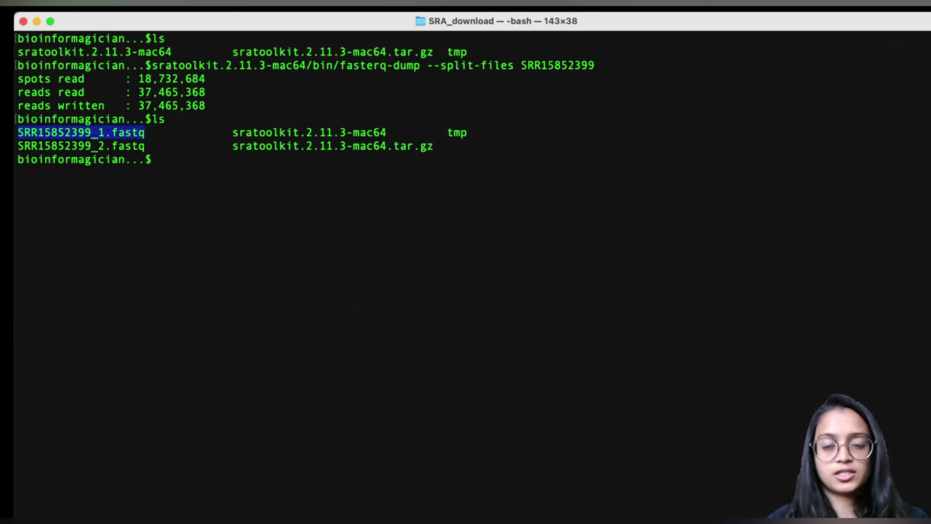
drag(145, 145, 17, 145)
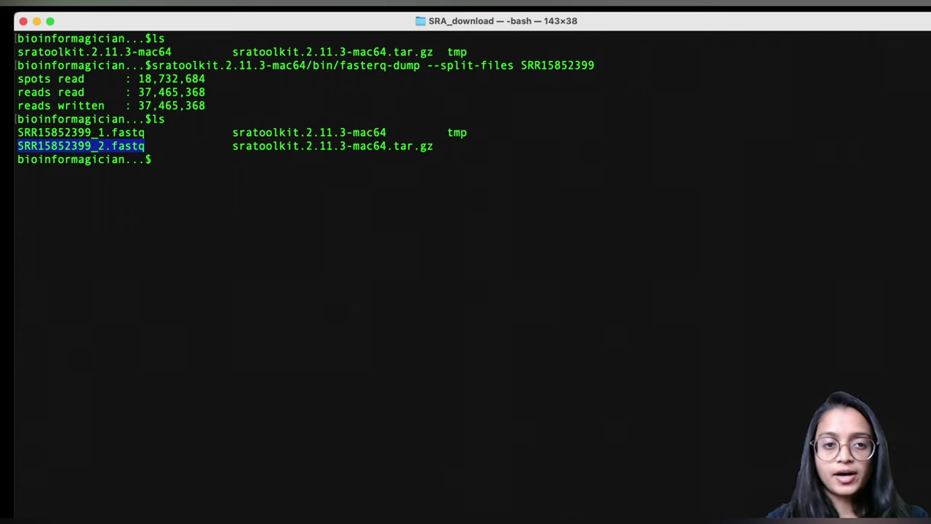
click(18, 146)
drag(145, 146, 17, 146)
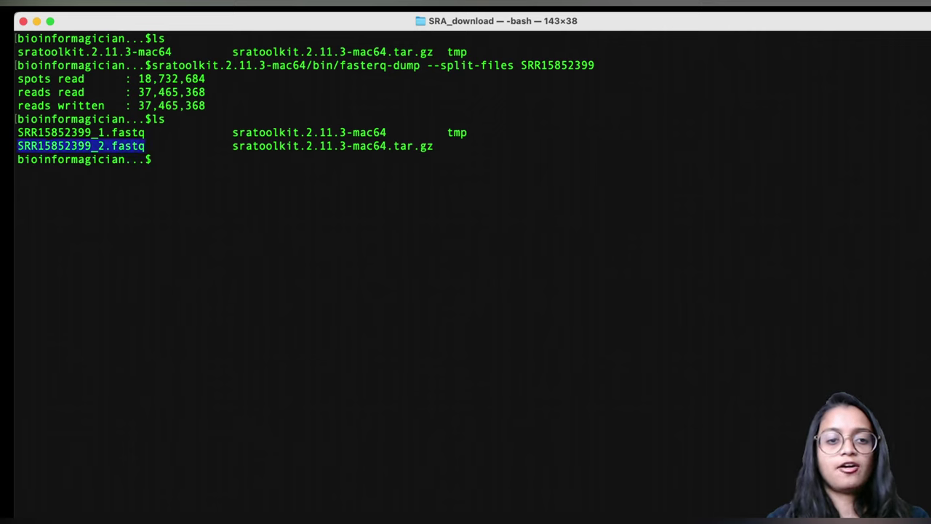
drag(145, 145, 17, 132)
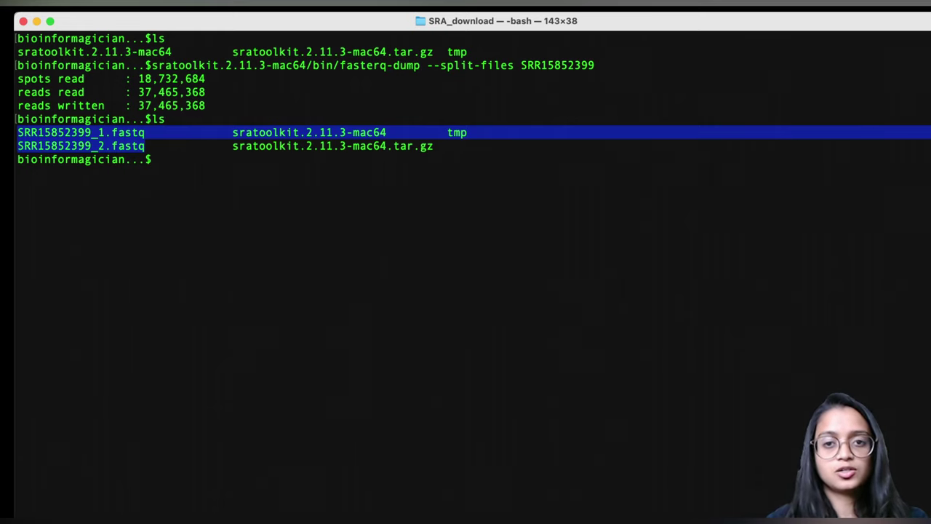
double_click(557, 64)
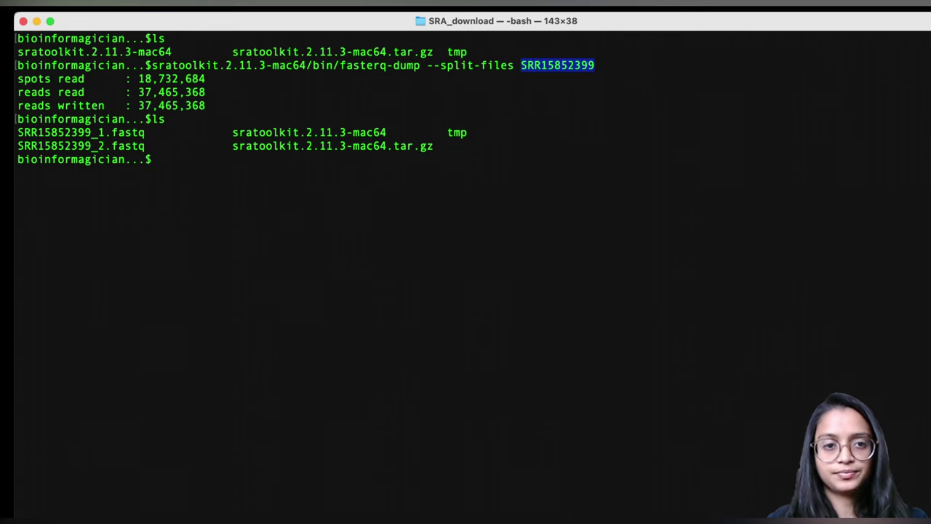